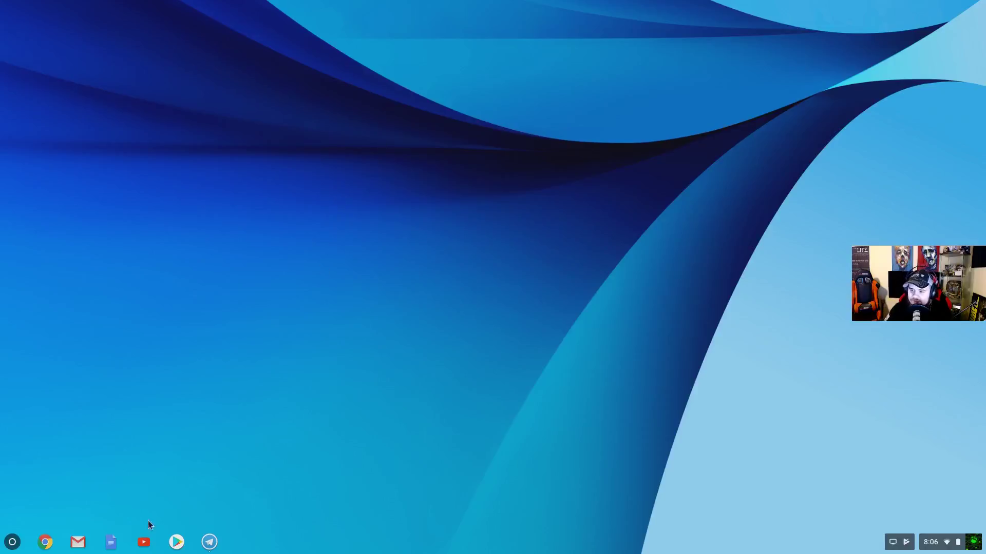
# Open the Chrome OS app launcher from the circle at the left of the shelf.
pyautogui.click(11, 542)
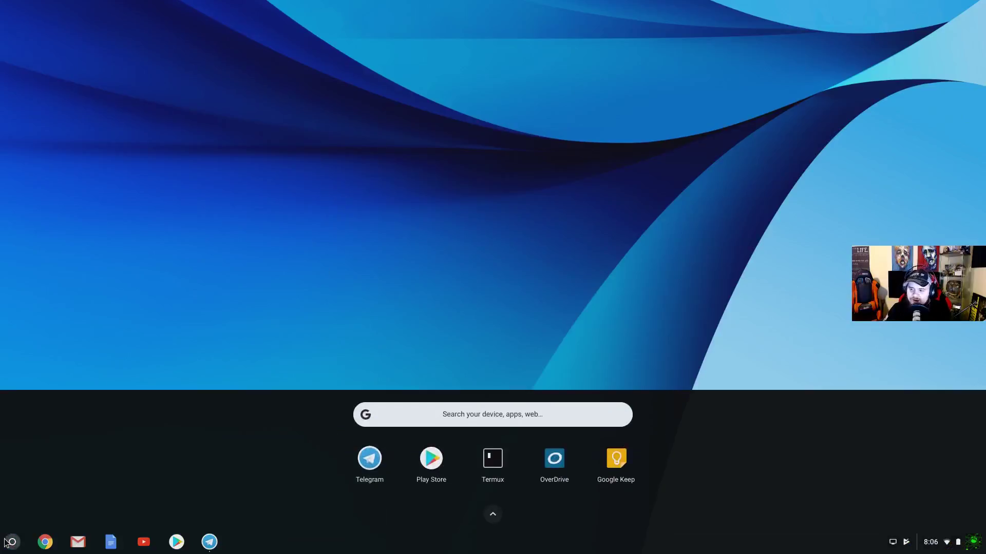
# Dismiss the launcher and open a crosh tab with Ctrl+Alt+T.
pyautogui.click(260, 285)
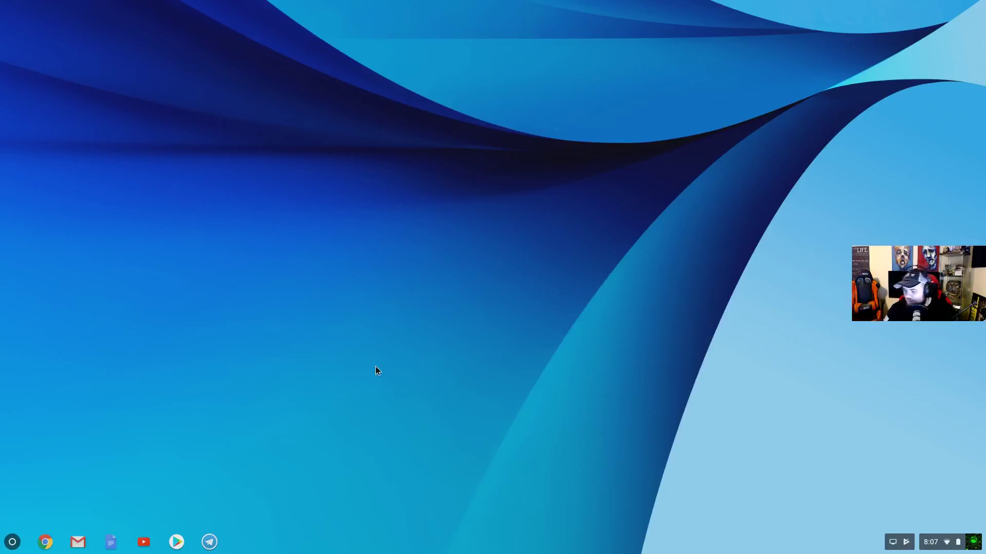
pyautogui.hotkey('ctrl', 'alt', 't')
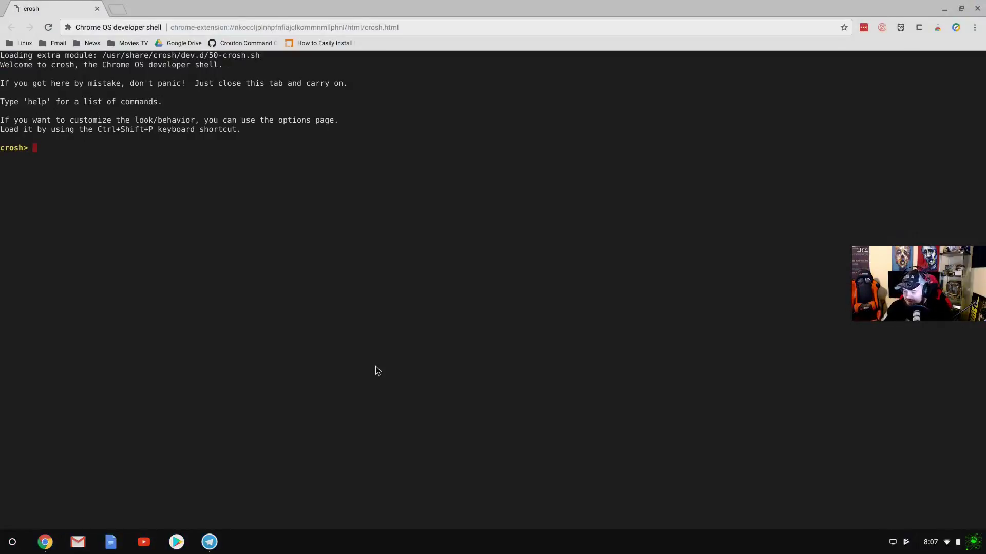
# Enter the full Linux shell from crosh with the shell command.
pyautogui.write('shelkl')
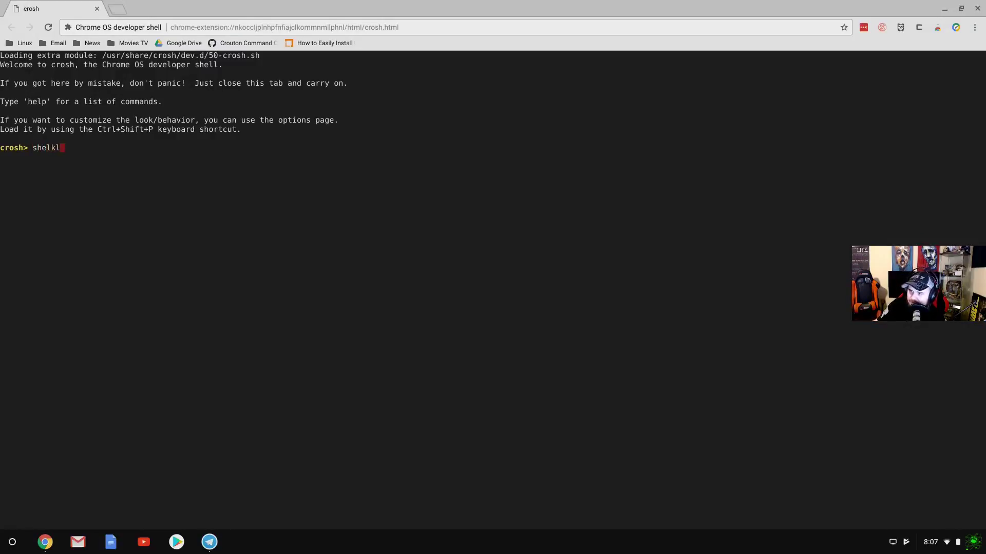
pyautogui.press('BackSpace')
pyautogui.press('BackSpace')
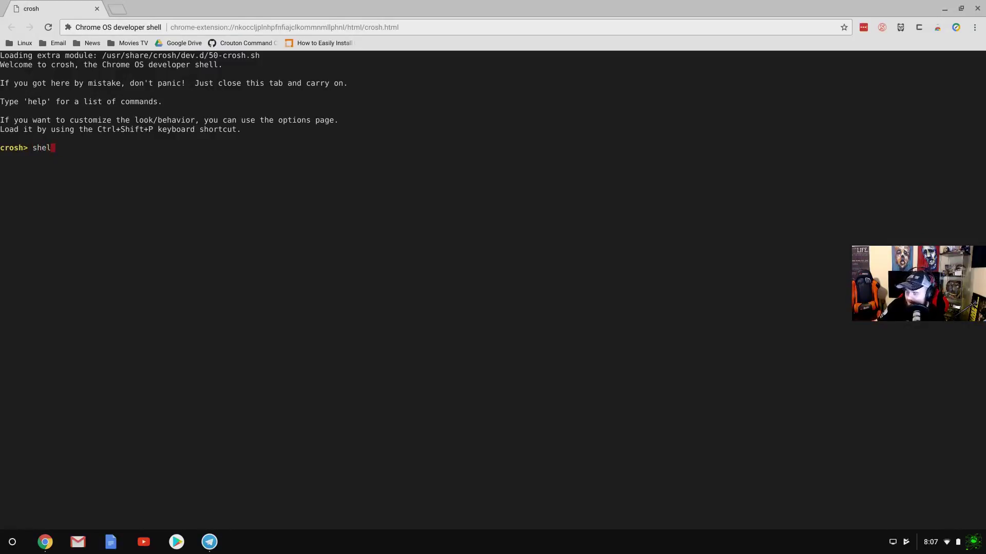
pyautogui.write('l')
pyautogui.press('Return')
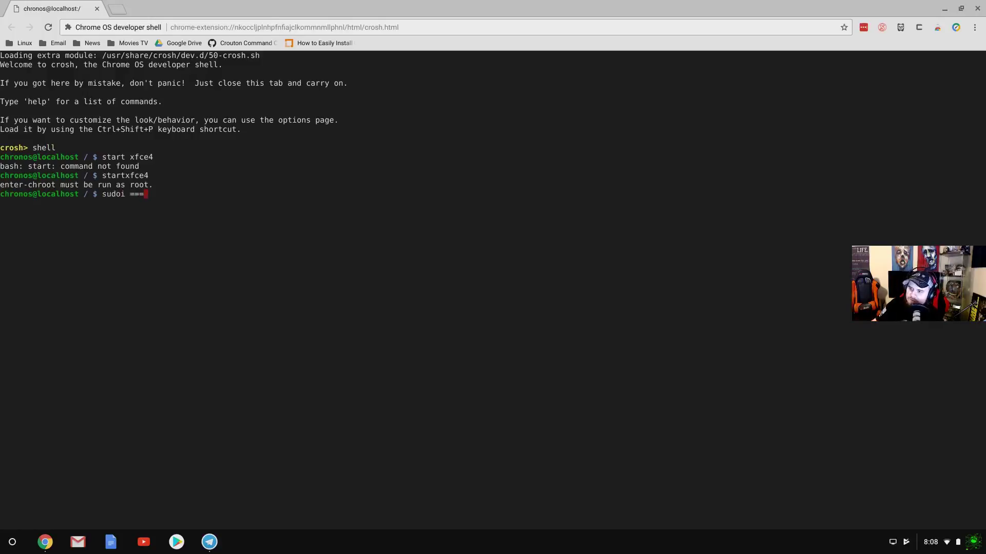
# Start the Crouton Xfce desktop with sudo startxfce4.
pyautogui.press('BackSpace')
pyautogui.press('BackSpace')
pyautogui.press('BackSpace')
pyautogui.press('BackSpace')
pyautogui.press('BackSpace')
pyautogui.press('BackSpace')
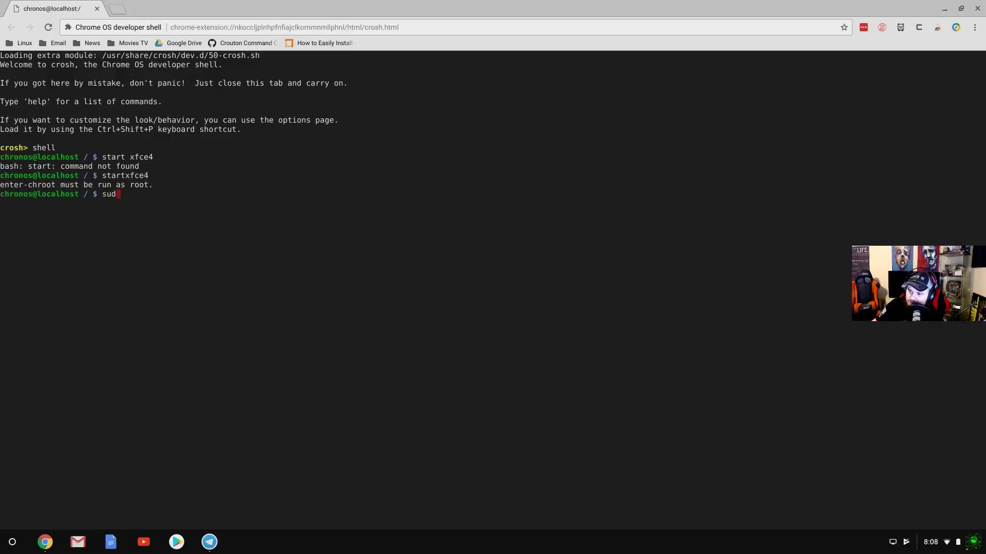
pyautogui.write('o startxfc')
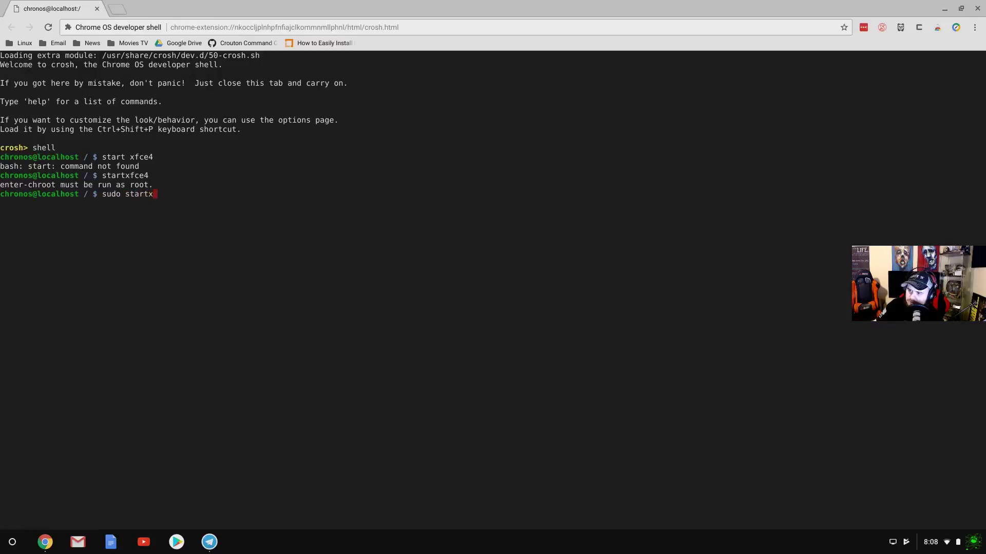
pyautogui.write('e4')
pyautogui.press('Return')
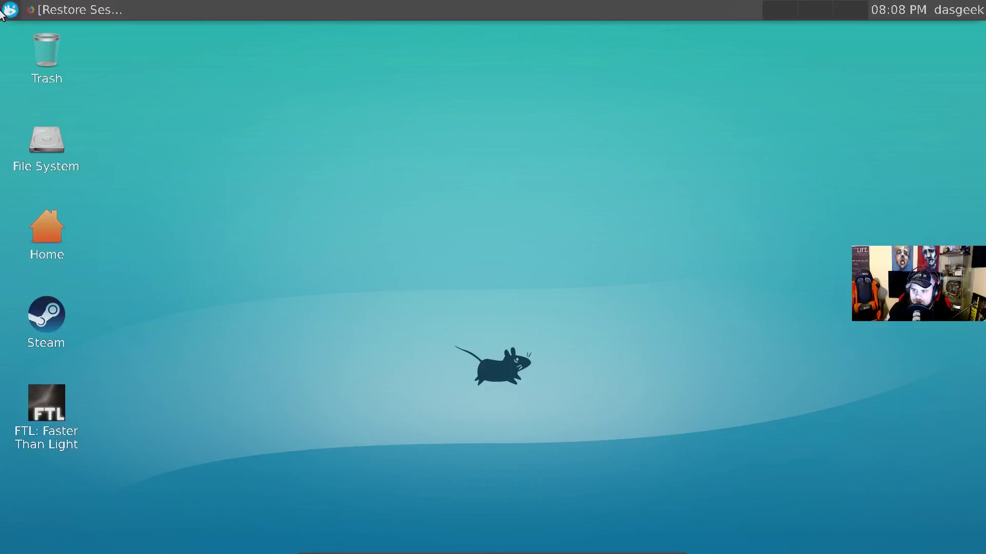
# Browse the Whisker Menu's Recently Used and All lists, then launch Terminal Emulator from Favorites.
pyautogui.click(5, 10)
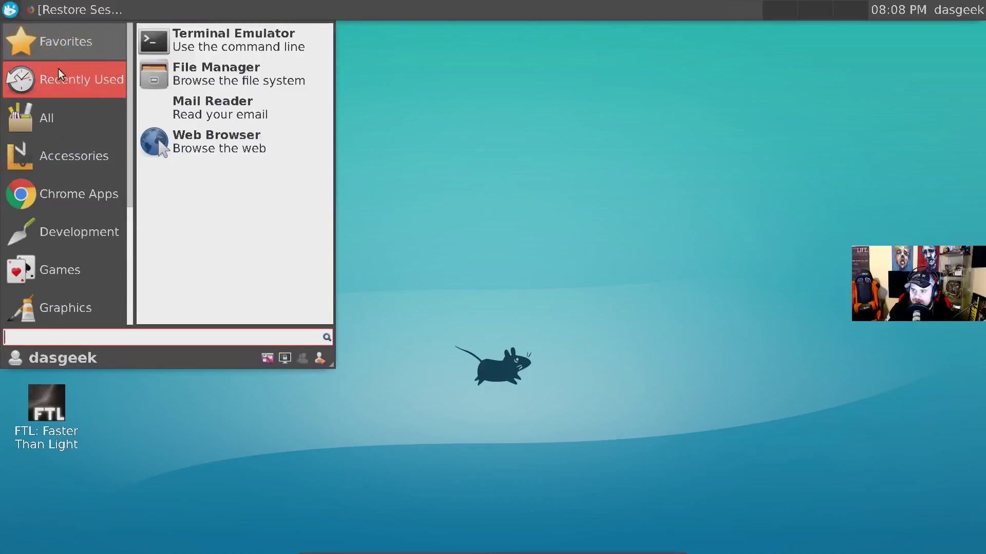
pyautogui.click(71, 78)
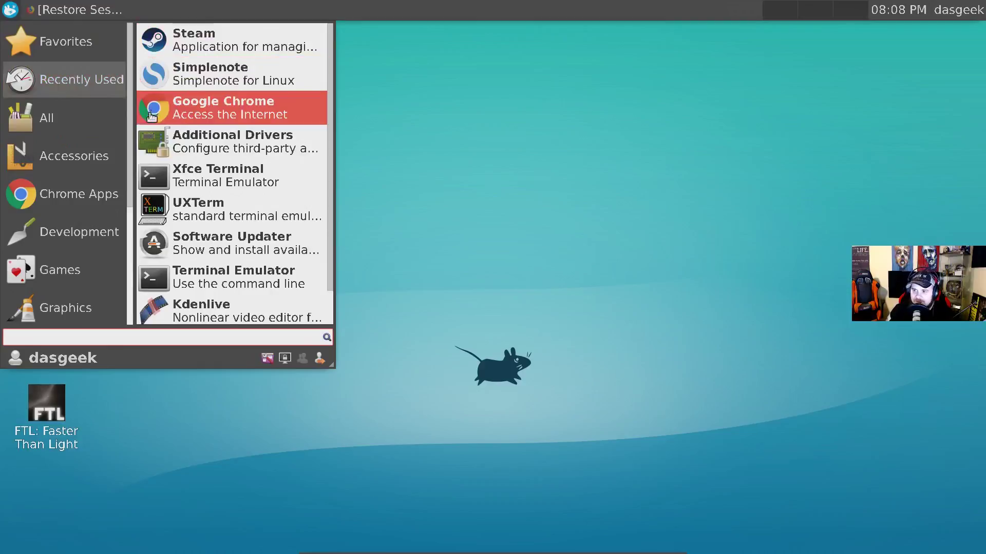
pyautogui.scroll(-1, 181, 139)
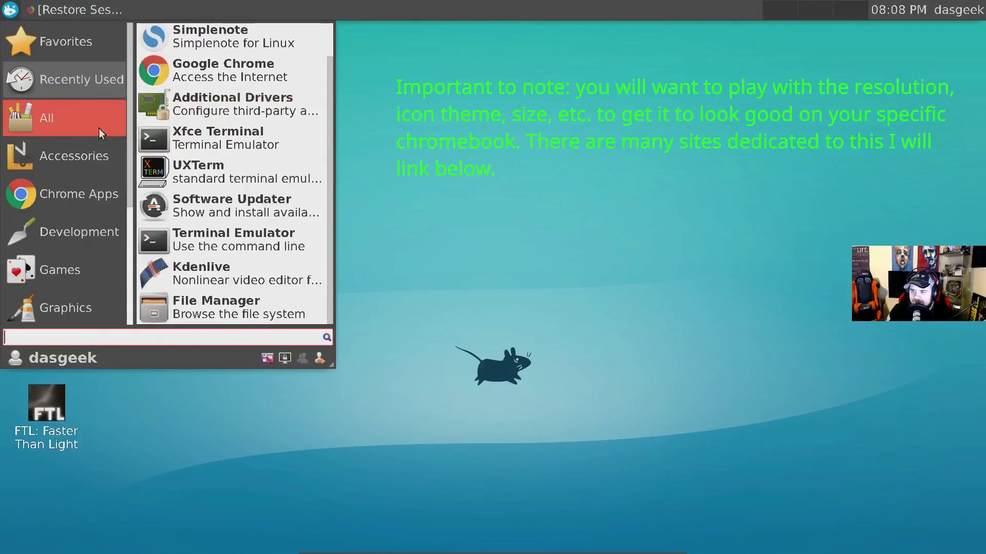
pyautogui.click(75, 131)
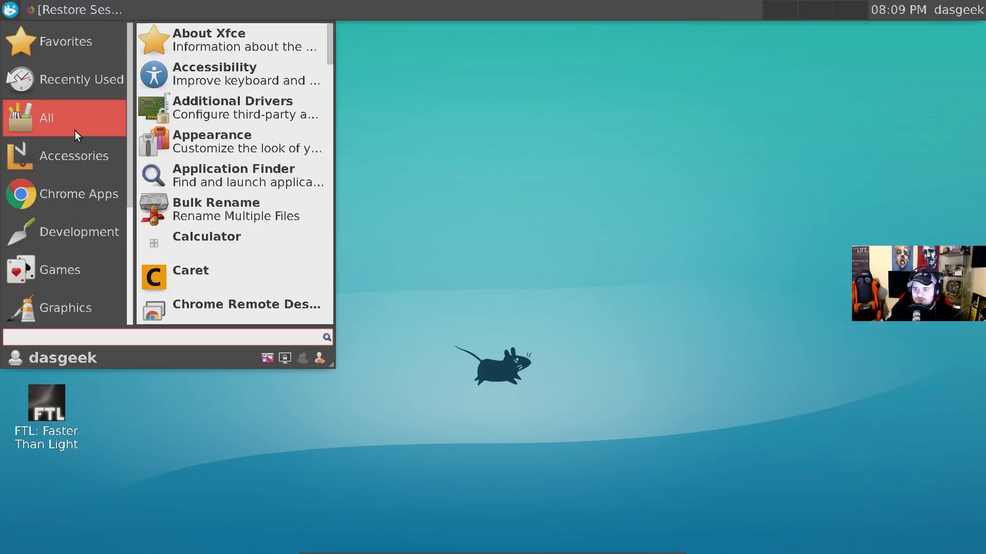
pyautogui.scroll(-5, 75, 130)
pyautogui.scroll(5, 75, 130)
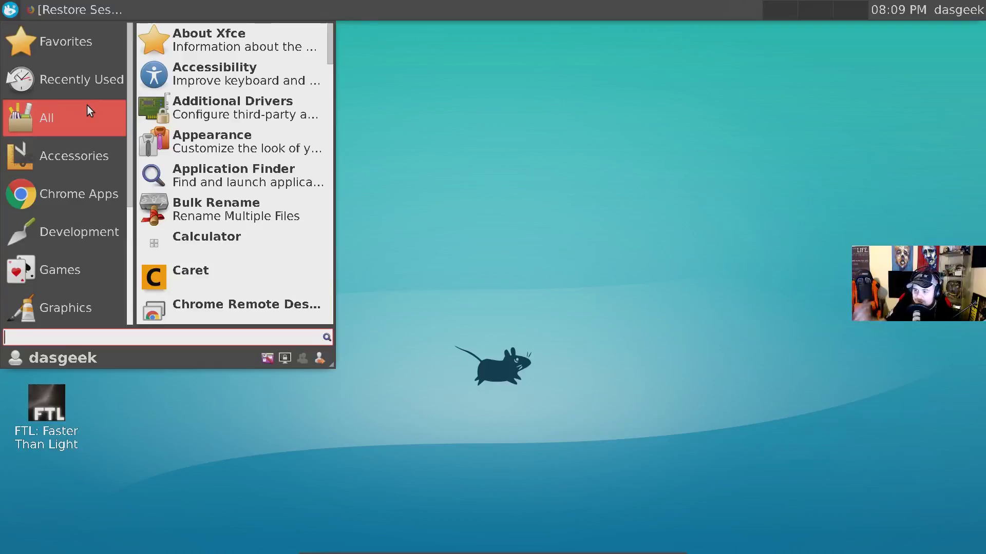
pyautogui.click(76, 43)
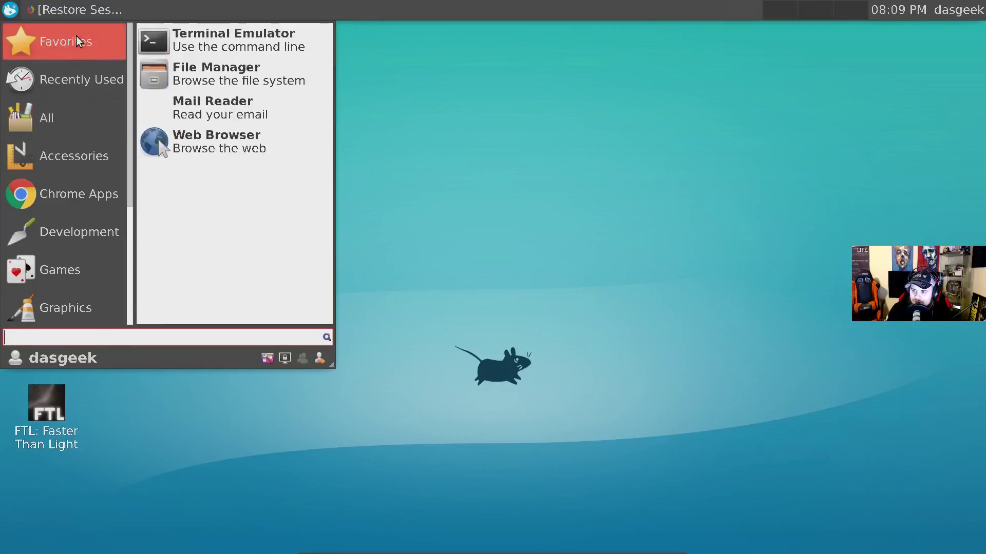
pyautogui.click(263, 46)
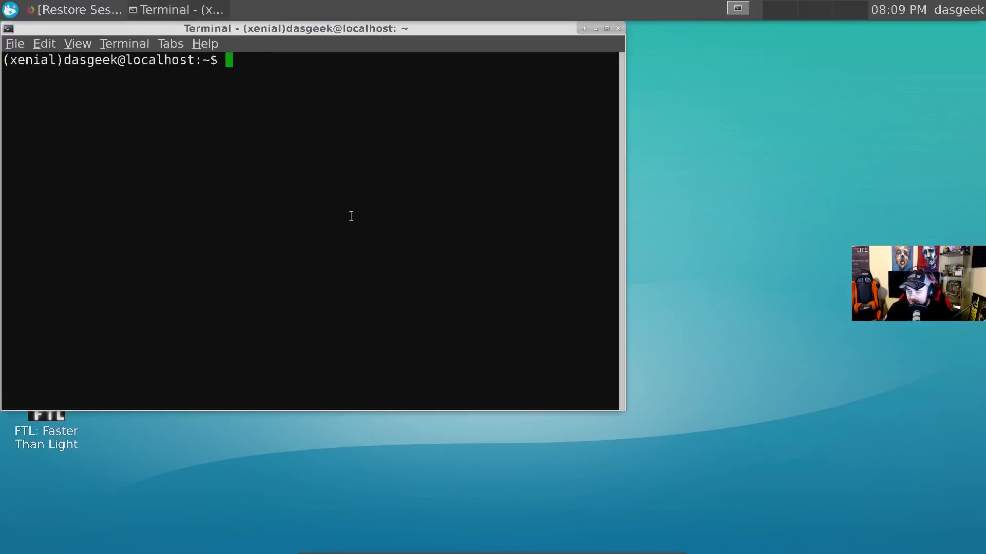
# Search for the filezilla package with sudo apt-cache search filezilla, entering the password.
pyautogui.write('ssudo')
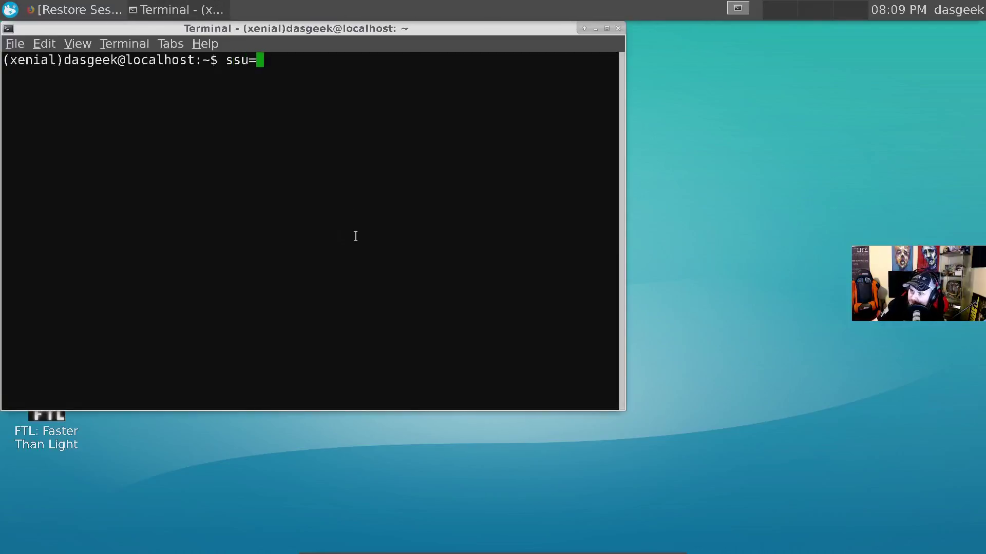
pyautogui.press('BackSpace')
pyautogui.press('BackSpace')
pyautogui.press('BackSpace')
pyautogui.press('BackSpace')
pyautogui.press('BackSpace')
pyautogui.write('udo apt-')
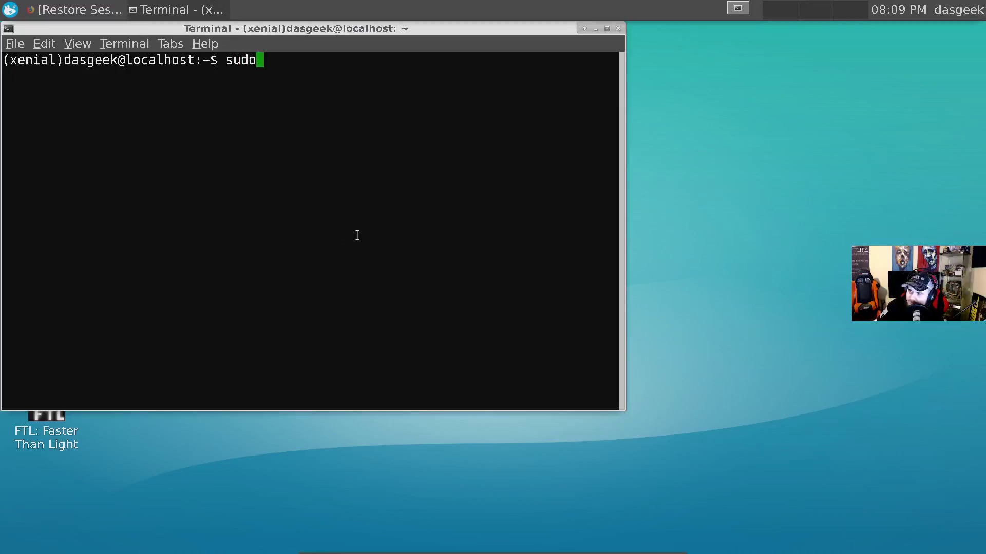
pyautogui.write('ahc')
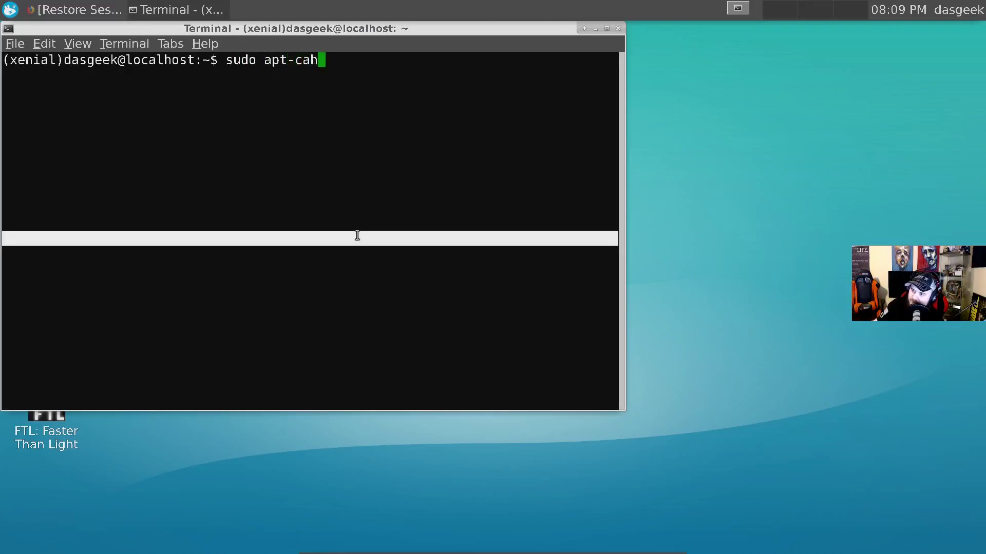
pyautogui.press('BackSpace')
pyautogui.press('BackSpace')
pyautogui.write('che ')
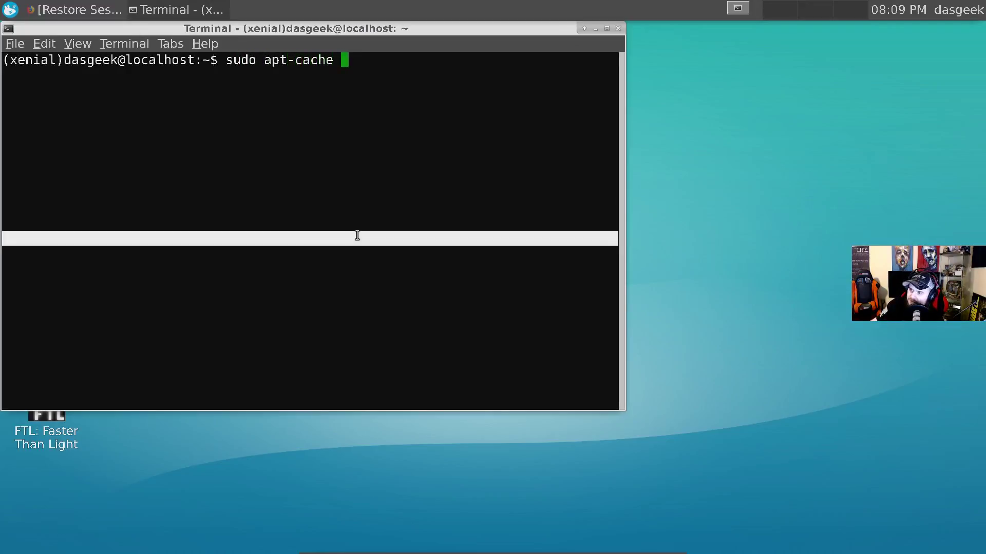
pyautogui.write('search filezilla')
pyautogui.press('Return')
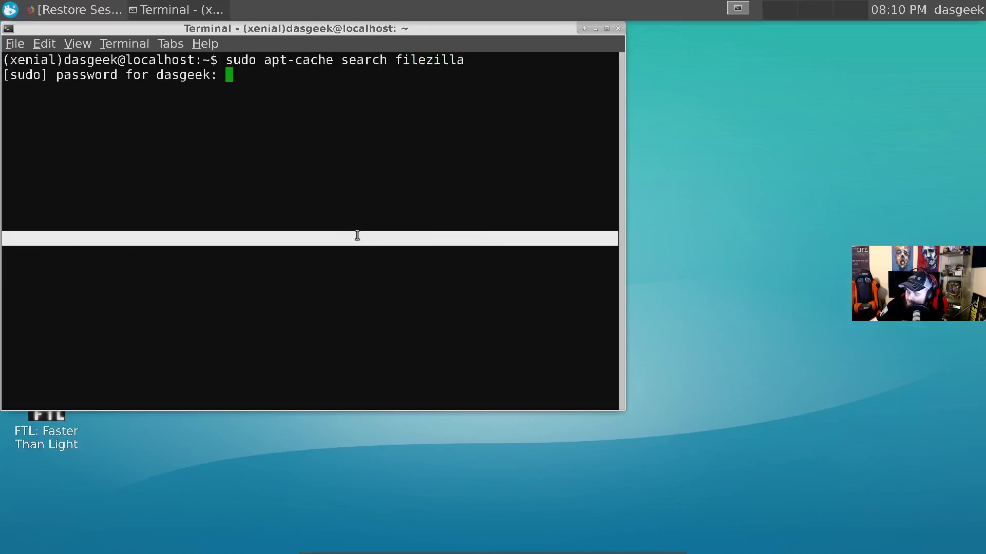
pyautogui.press('Return')
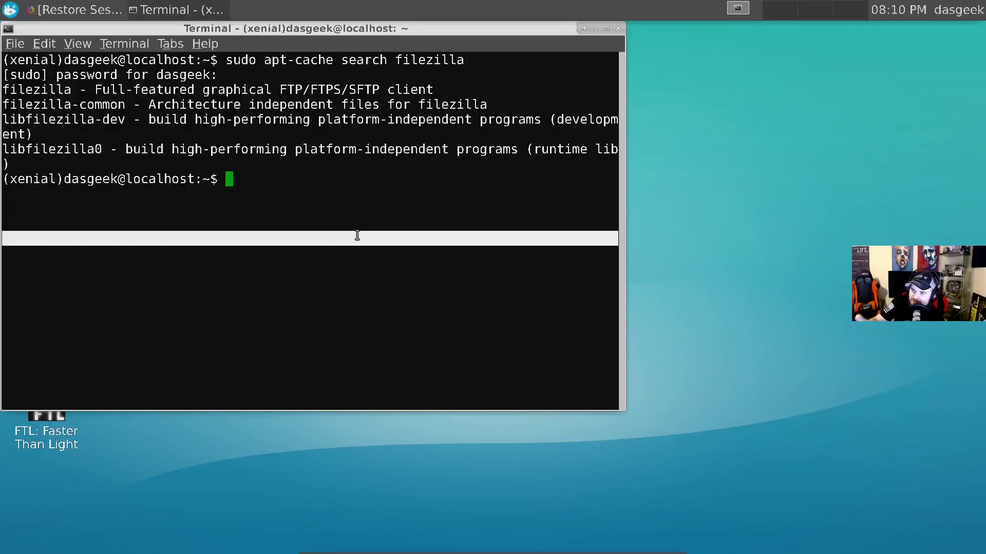
# Install the package with sudo apt-get install filezilla.
pyautogui.write('sud')
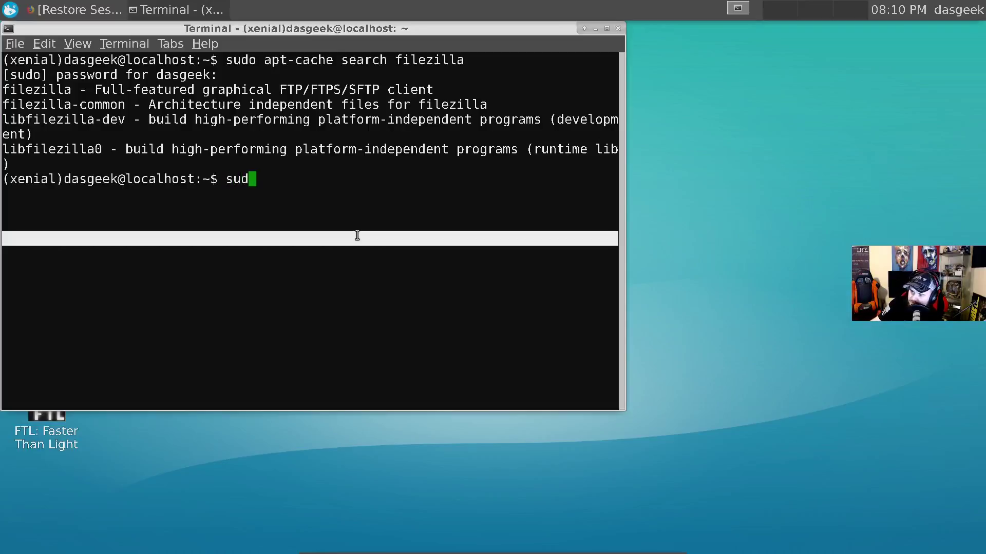
pyautogui.write('o apt-get install filze')
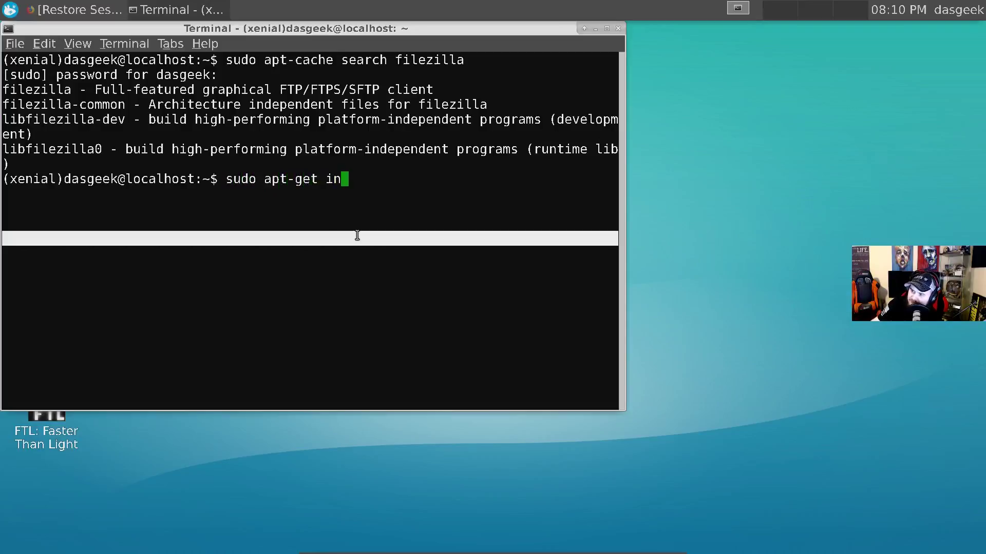
pyautogui.press('BackSpace')
pyautogui.press('BackSpace')
pyautogui.write('ezilla')
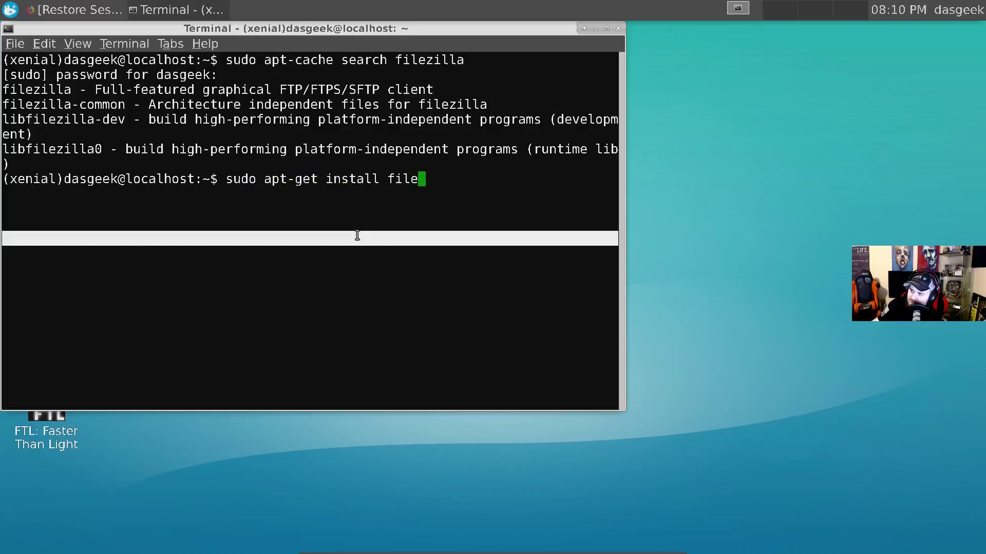
pyautogui.press('Return')
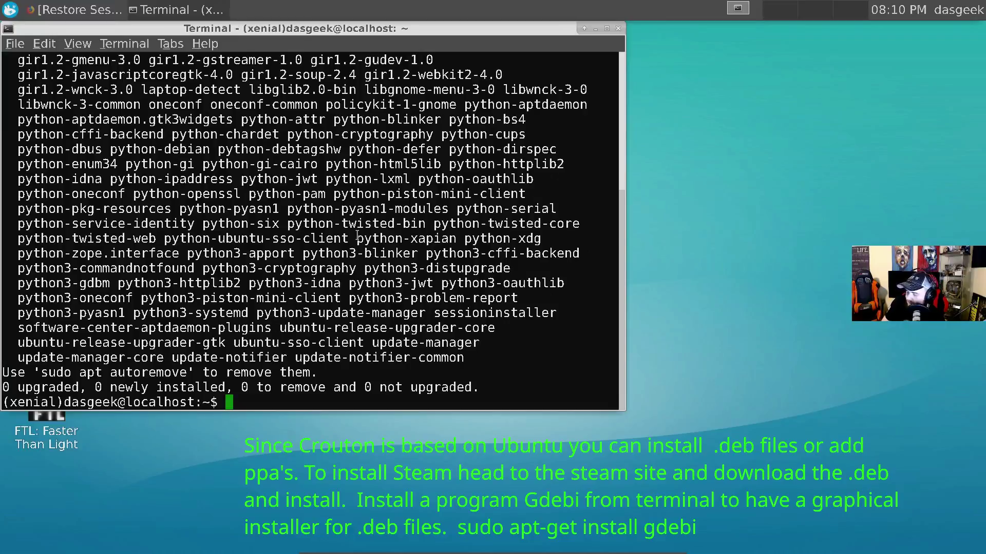
# Run sudo apt-get update and sudo apt-get upgrade, then close the terminal window.
pyautogui.write('sudo apt-get update')
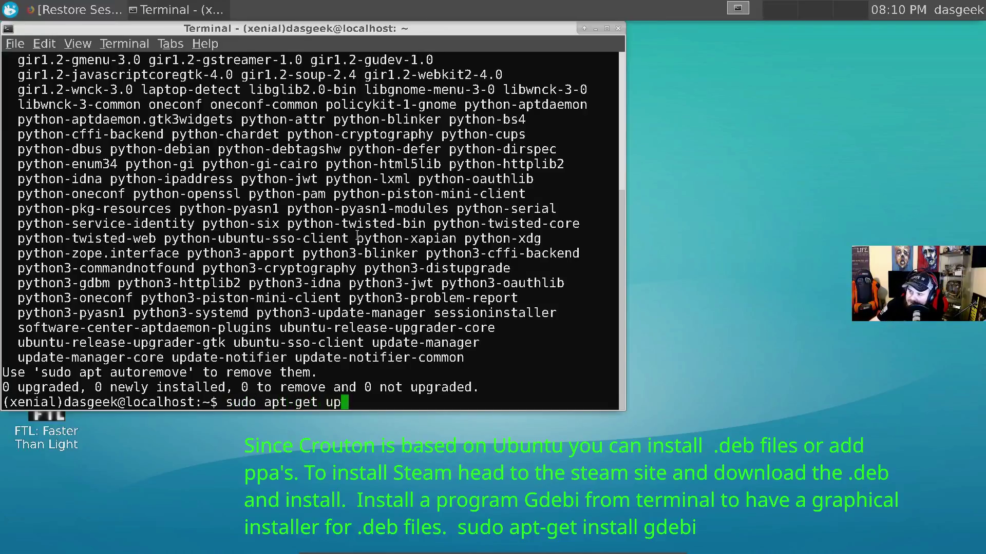
pyautogui.press('Return')
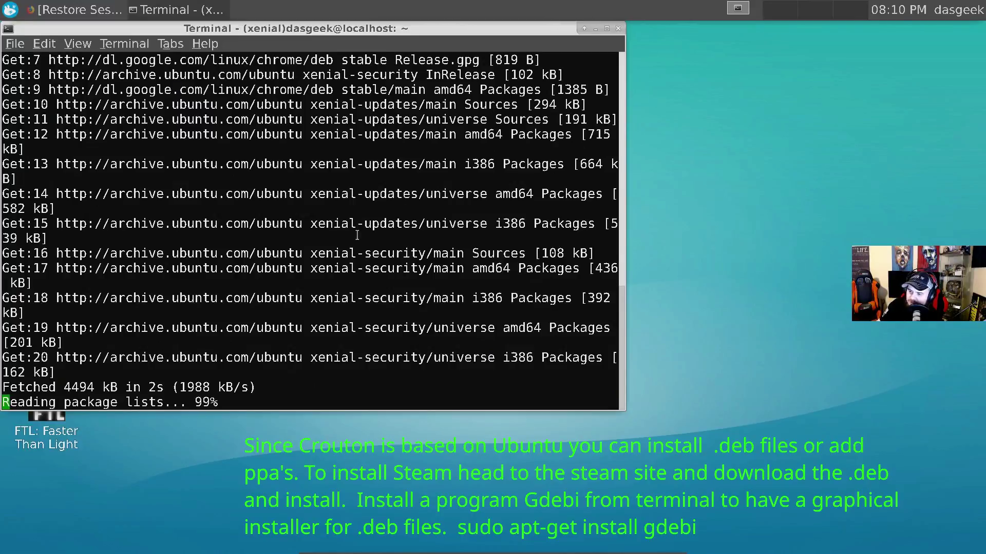
pyautogui.write('sudo ')
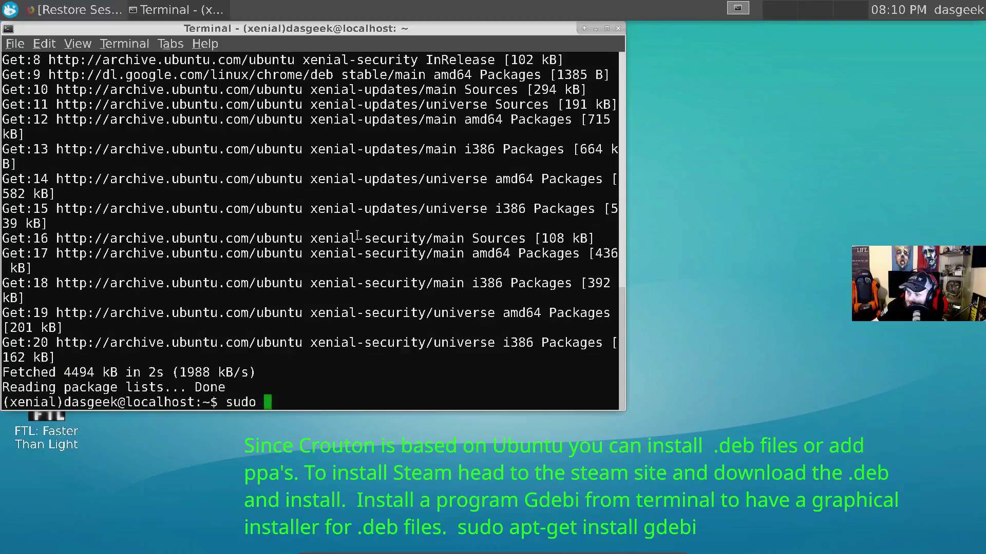
pyautogui.write('apt-get upgrade')
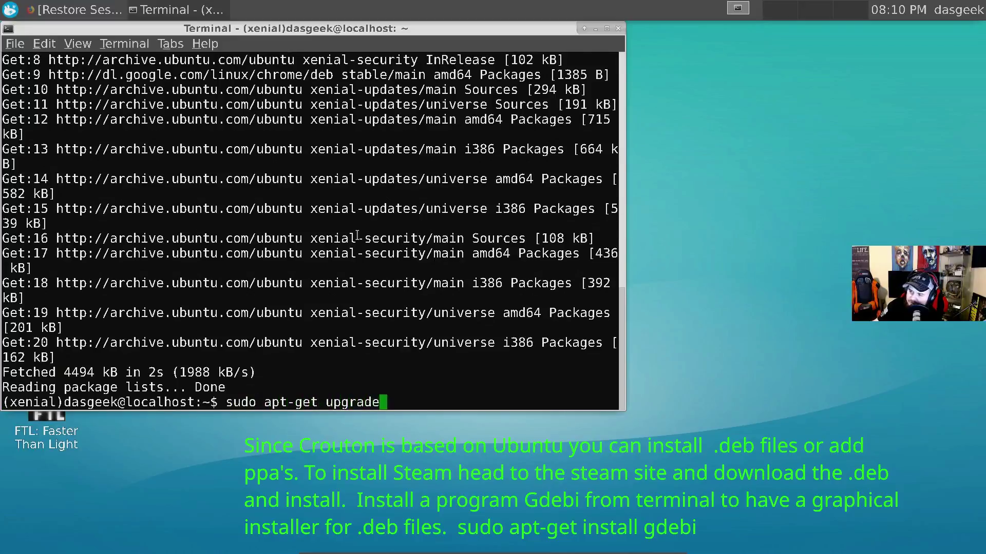
pyautogui.press('Return')
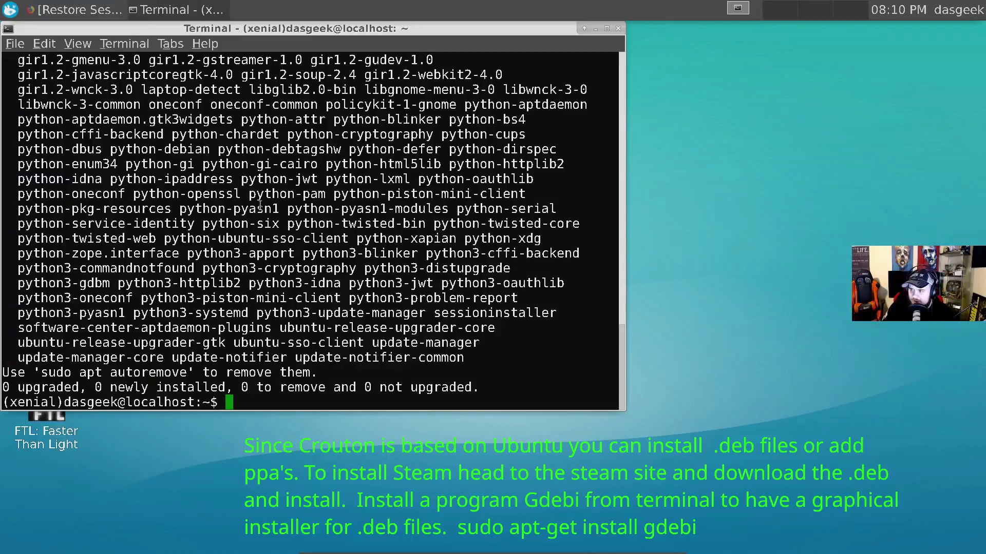
pyautogui.click(618, 28)
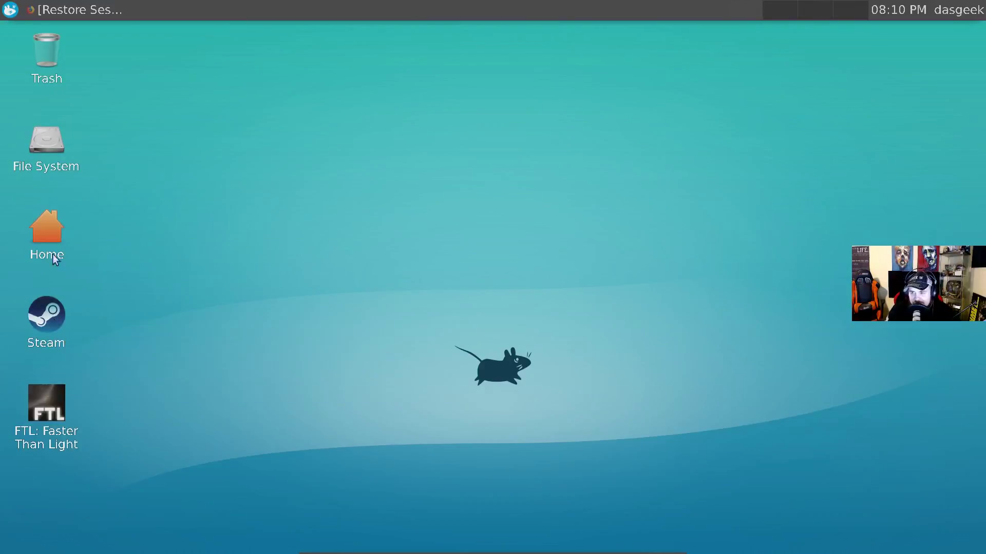
# Show all applications in the Whisker Menu and scroll through the full list.
pyautogui.click(11, 9)
pyautogui.click(59, 115)
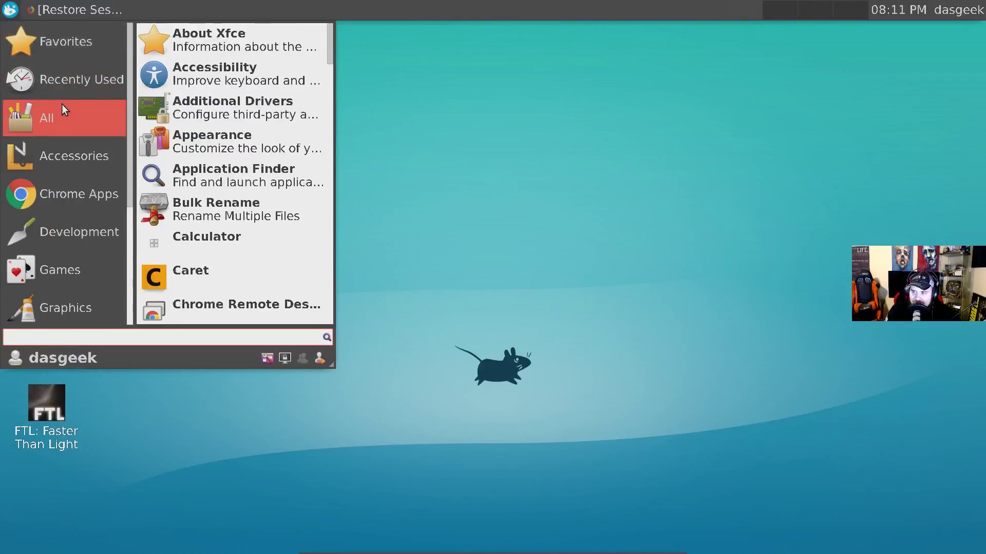
pyautogui.scroll(-5, 210, 151)
pyautogui.scroll(3, 210, 150)
pyautogui.scroll(3, 210, 151)
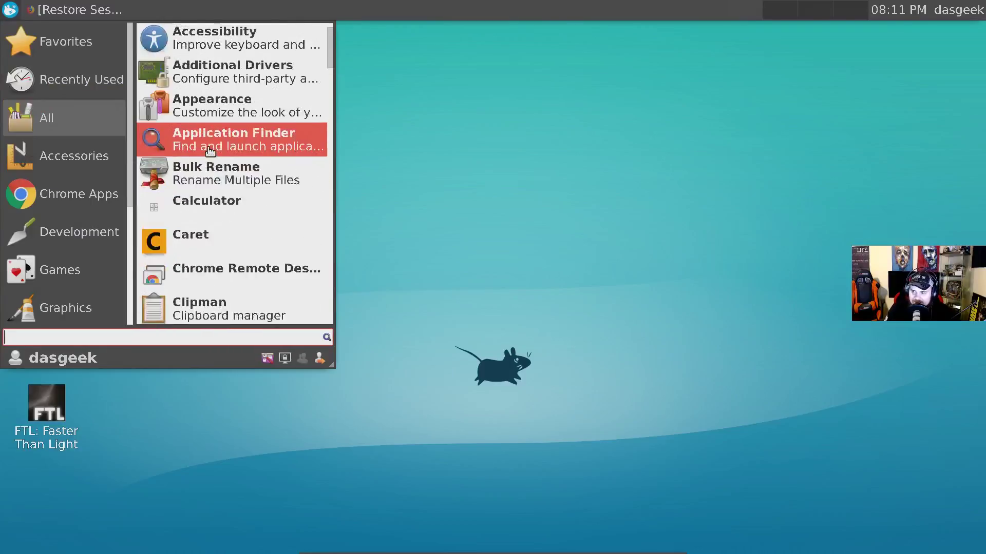
pyautogui.scroll(-5, 209, 151)
pyautogui.scroll(-5, 210, 150)
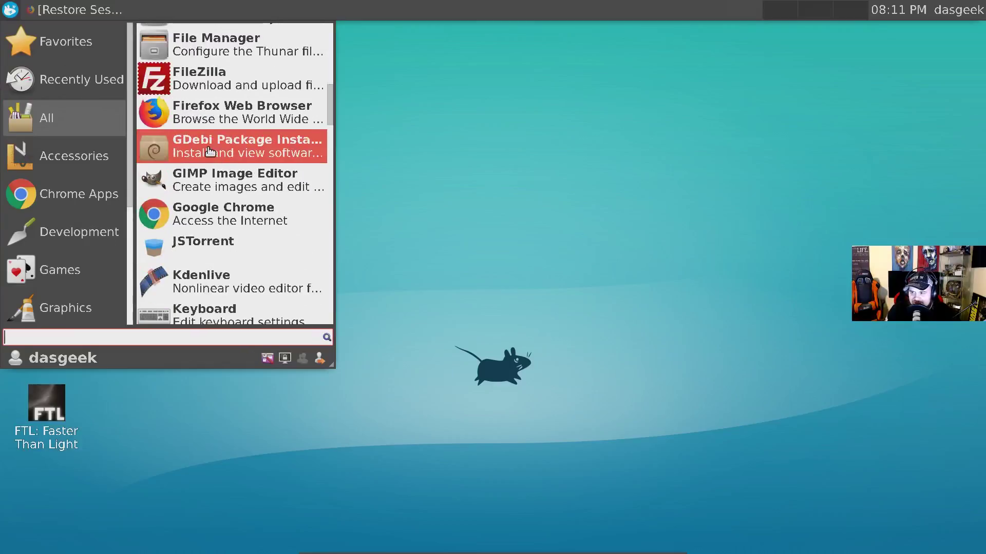
pyautogui.scroll(-2, 210, 151)
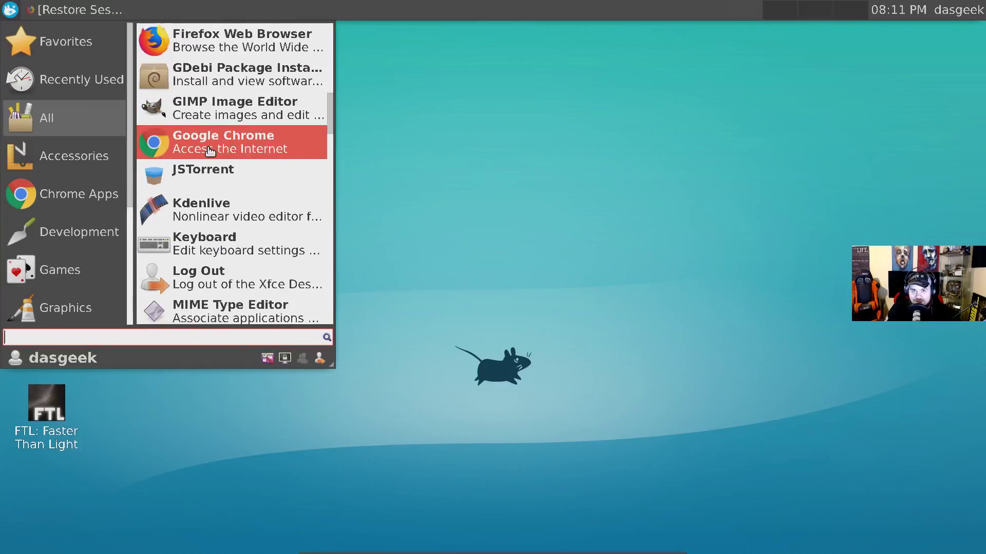
pyautogui.scroll(-2, 219, 110)
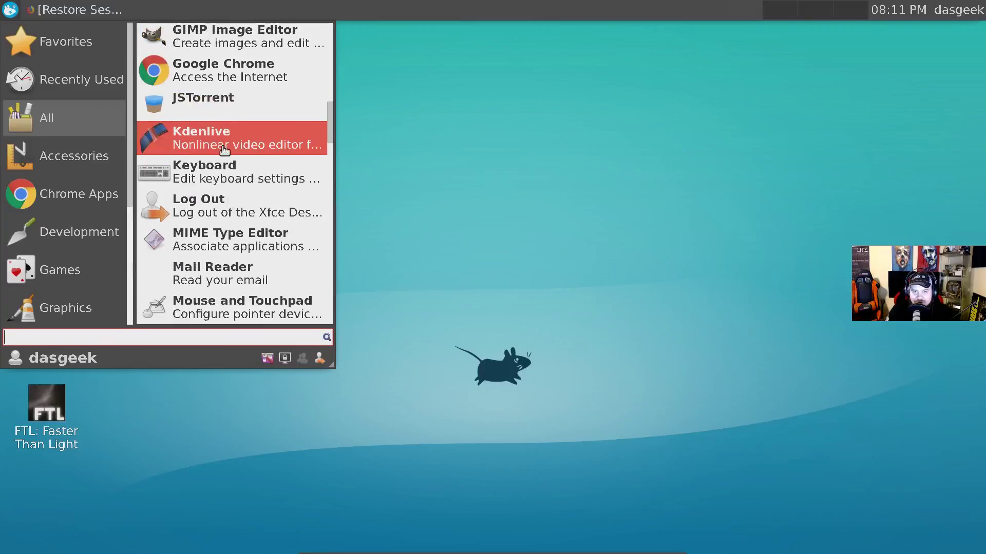
# View the Accessories, Chrome Apps, Development and Games categories in turn.
pyautogui.click(82, 165)
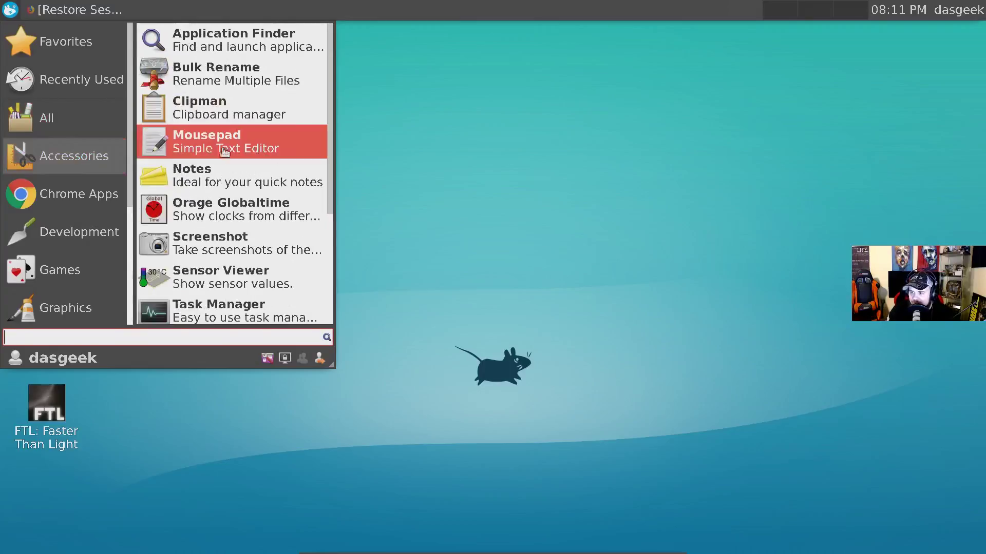
pyautogui.scroll(-5, 275, 148)
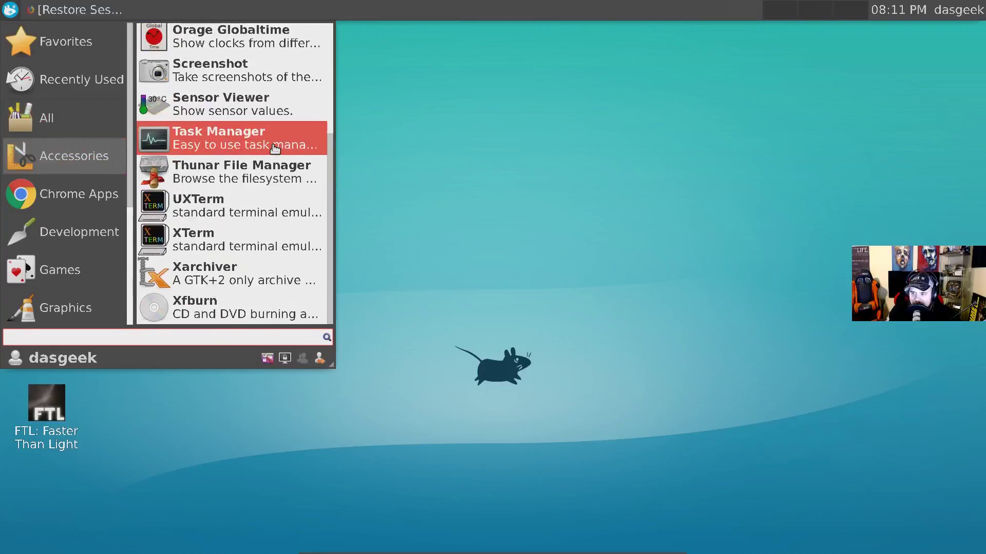
pyautogui.click(74, 197)
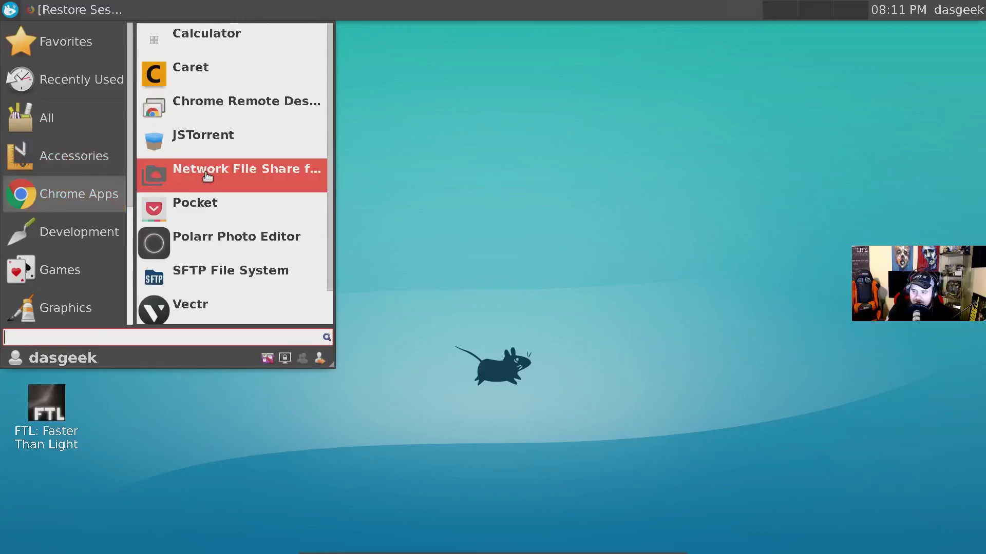
pyautogui.scroll(-1, 207, 176)
pyautogui.click(60, 231)
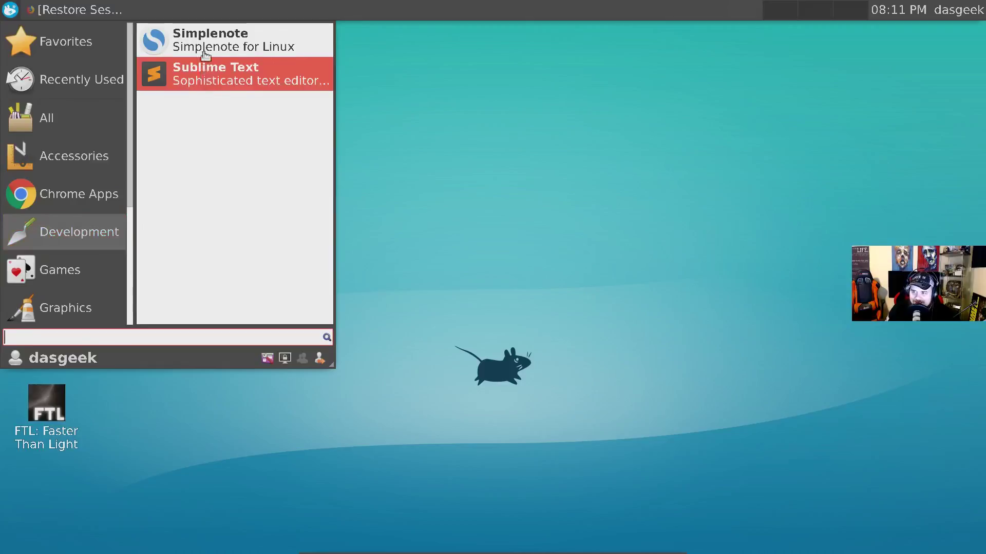
pyautogui.click(97, 262)
# Dismiss the Whisker Menu so Steam's store and Civilization VI news pop-up appear.
pyautogui.click(469, 172)
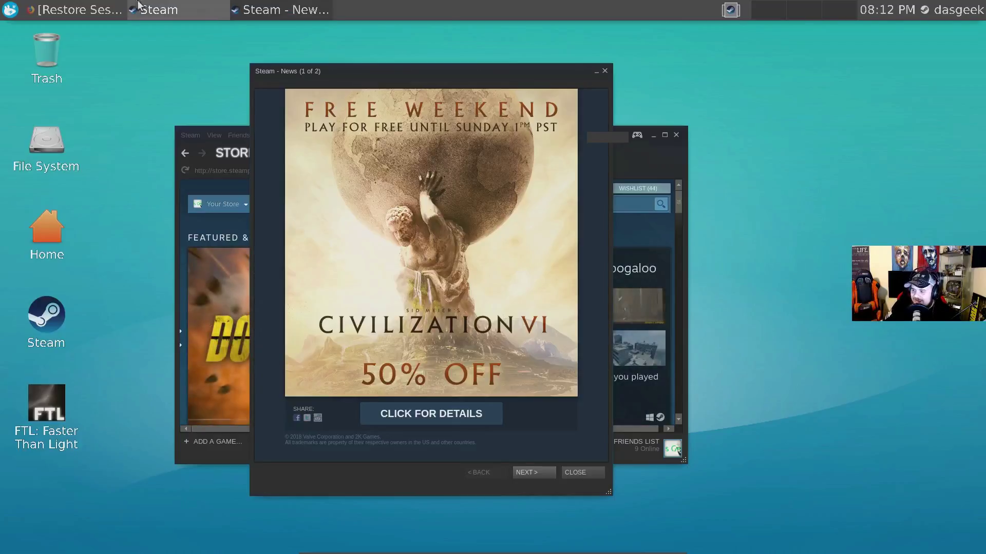
# Open Thunar at the home folder, view the File System root, then close it.
pyautogui.click(4, 10)
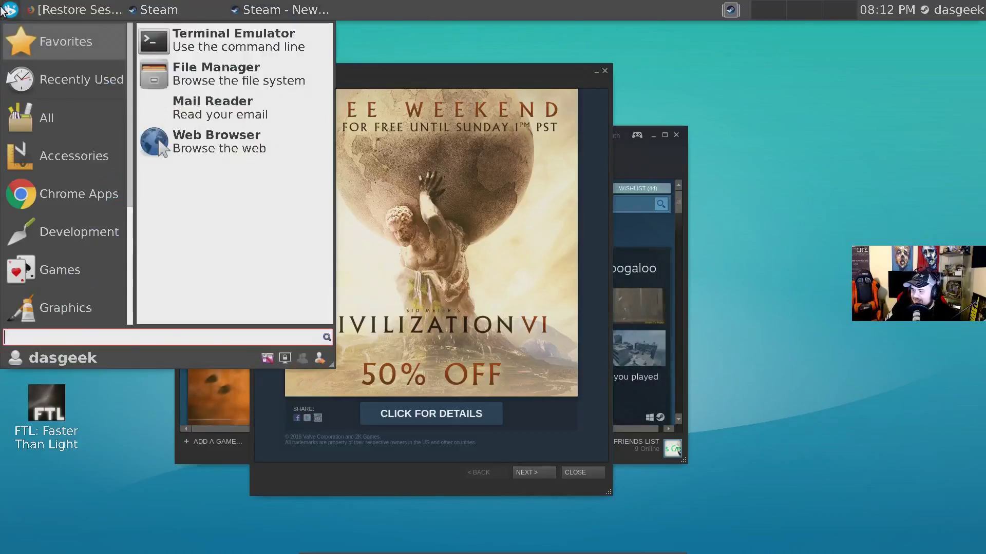
pyautogui.click(232, 67)
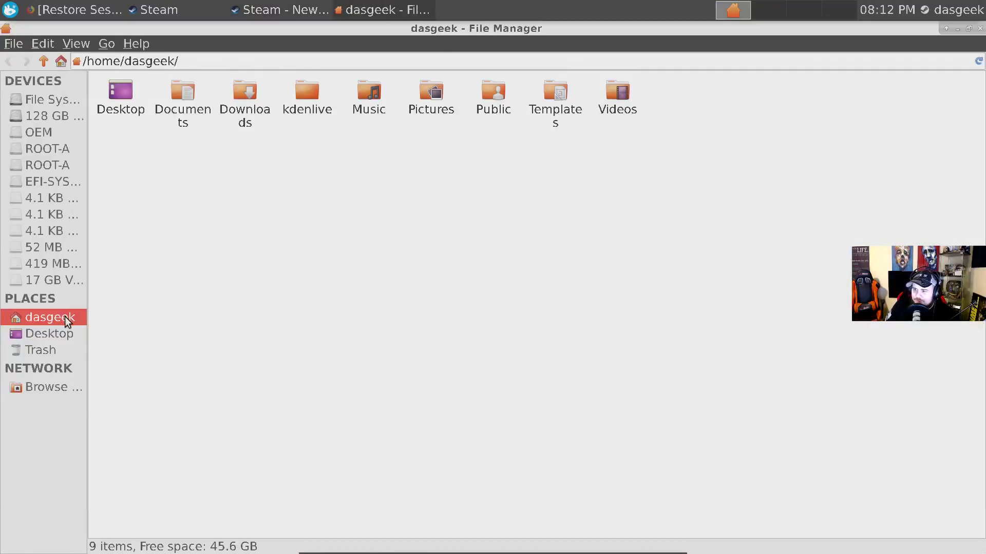
pyautogui.click(41, 100)
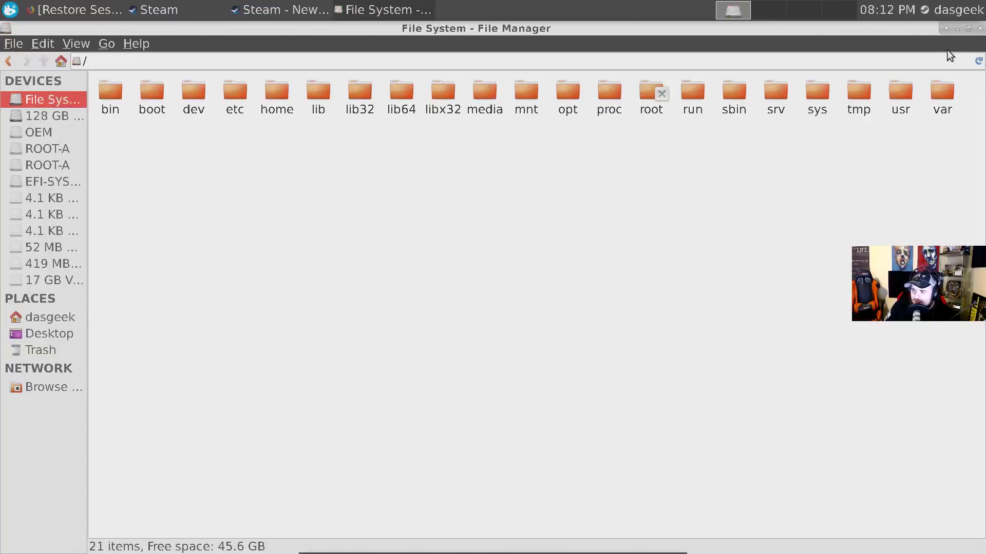
pyautogui.click(980, 29)
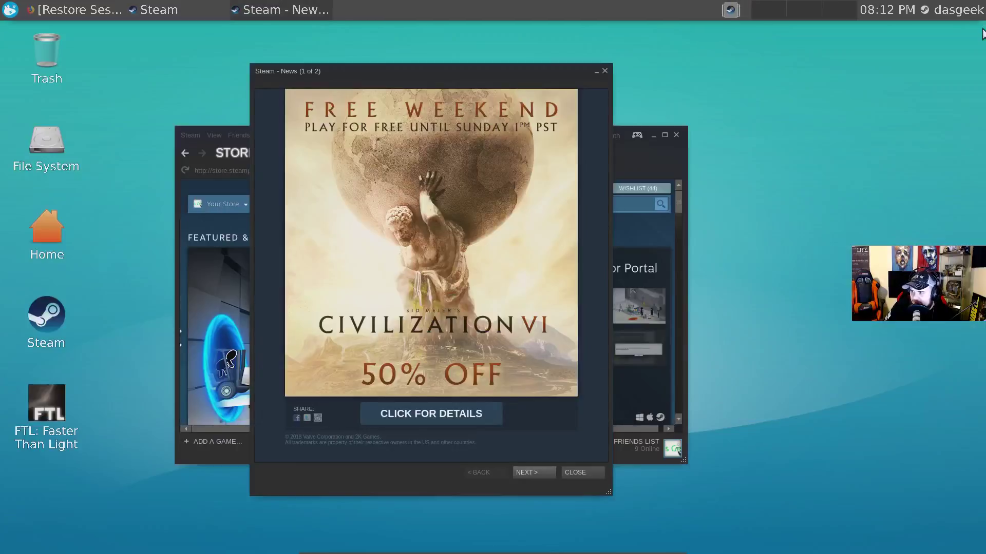
# Close Steam News and toggle the Library's STEAMOS + LINUX filter list, keeping that filter.
pyautogui.click(604, 71)
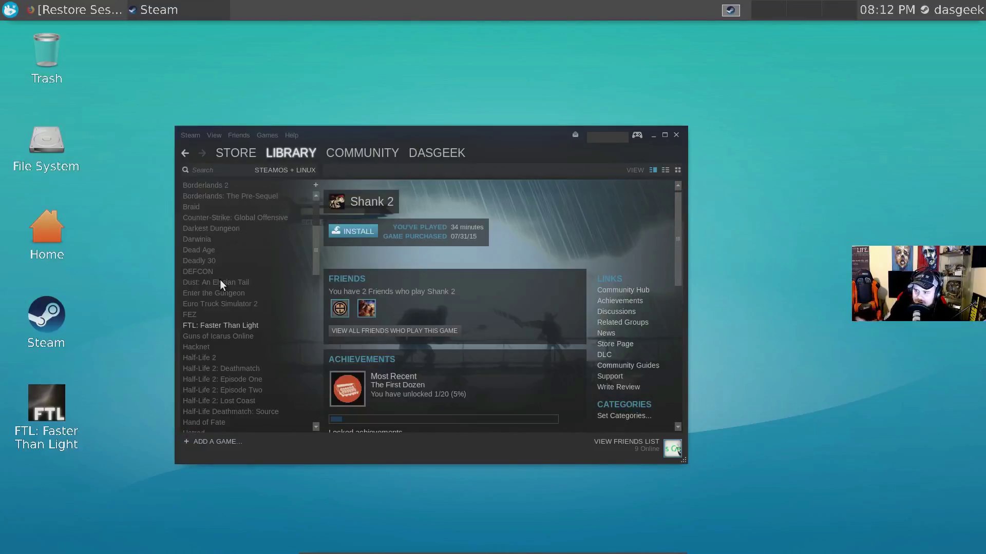
pyautogui.click(300, 170)
pyautogui.click(300, 170)
pyautogui.click(299, 170)
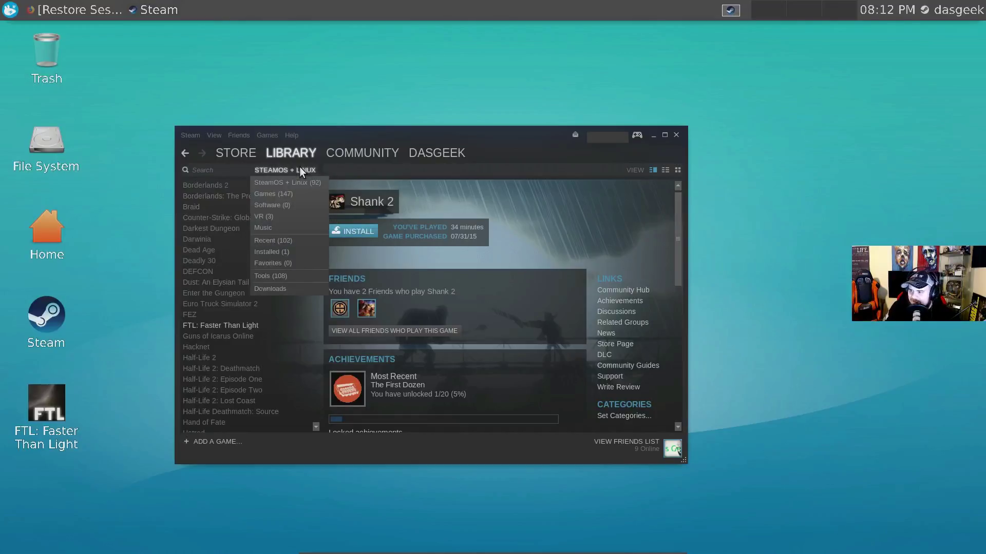
pyautogui.click(300, 170)
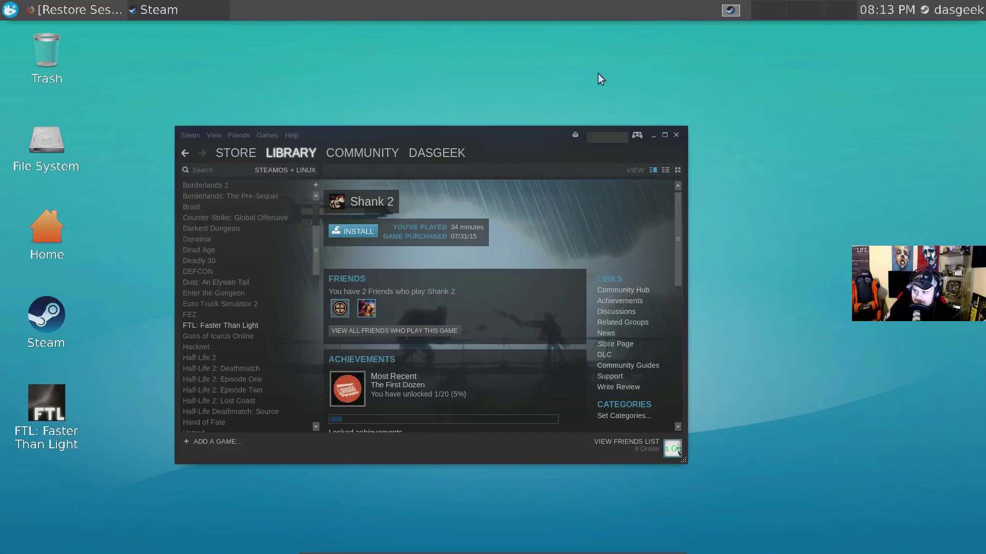
# Launch FTL: Faster Than Light from its desktop icon and maximize its window.
pyautogui.click(676, 135)
pyautogui.doubleClick(77, 430)
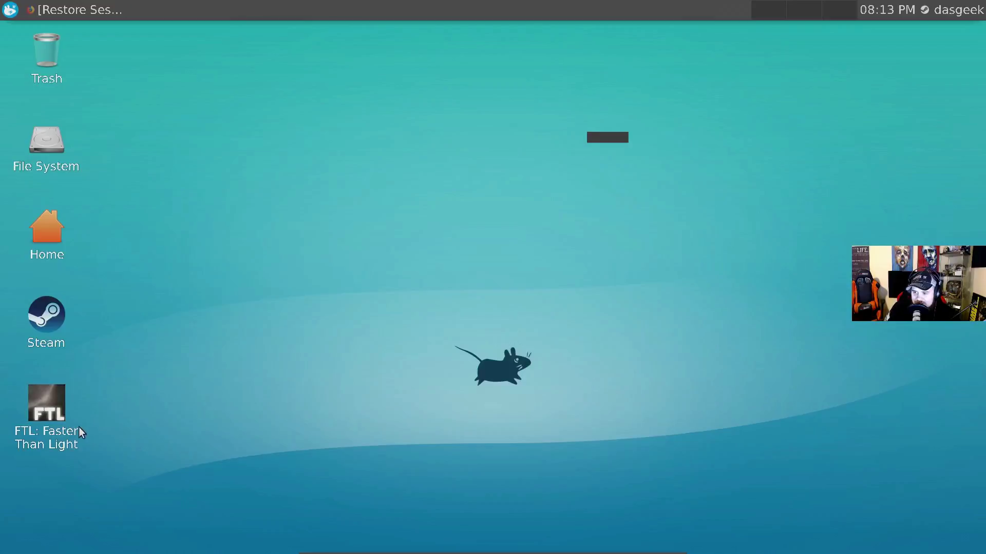
pyautogui.click(641, 29)
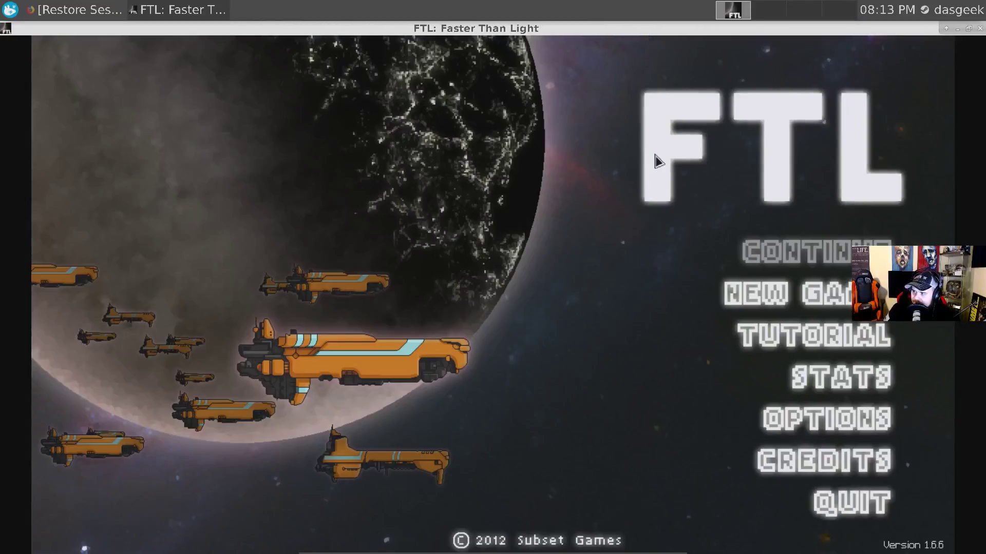
# Start a new game with The Kestrel and jump to an unvisited nearby beacon.
pyautogui.click(793, 303)
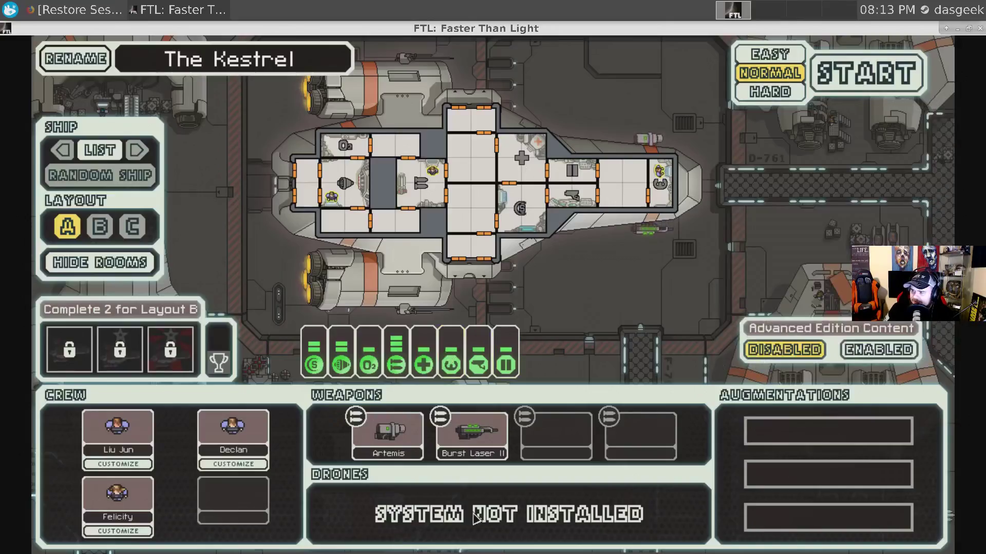
pyautogui.click(878, 77)
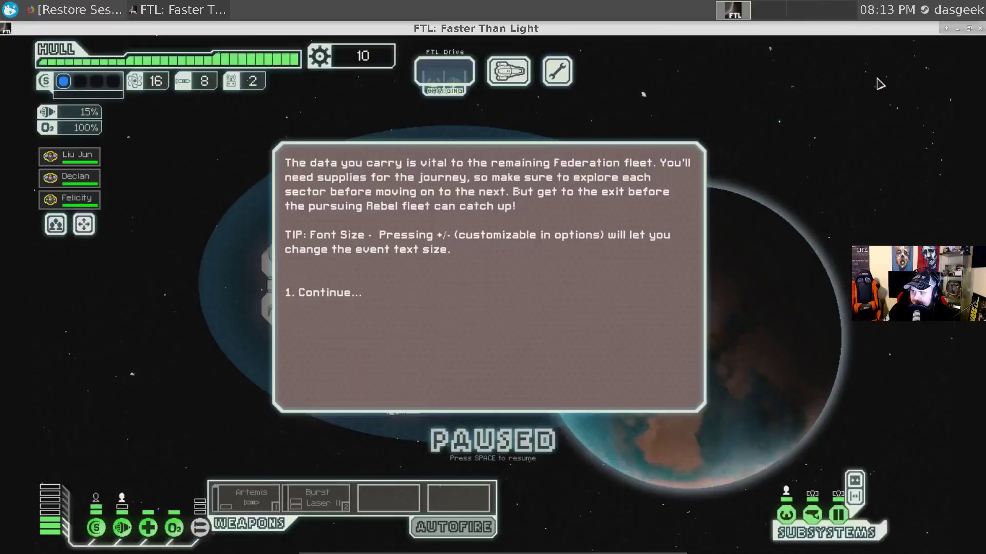
pyautogui.click(334, 292)
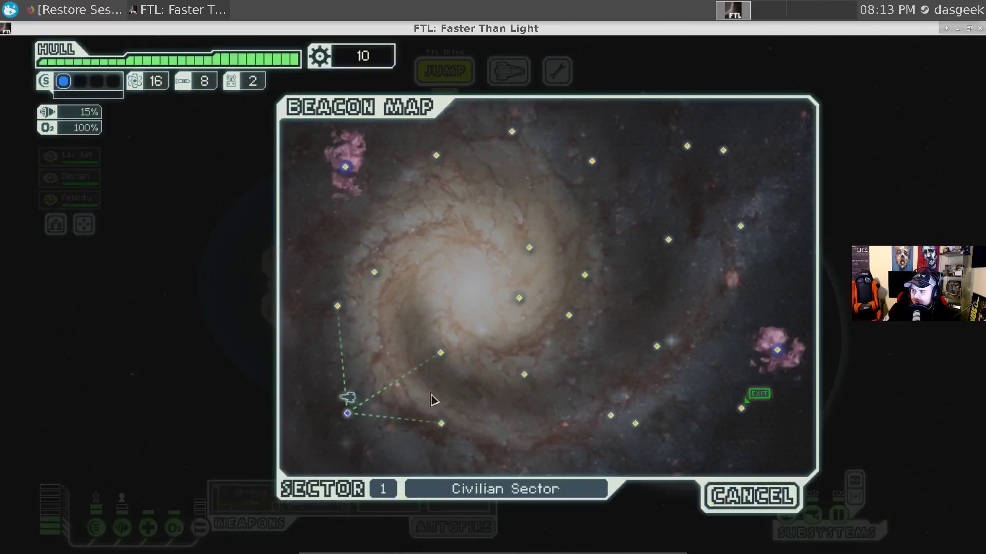
pyautogui.click(440, 353)
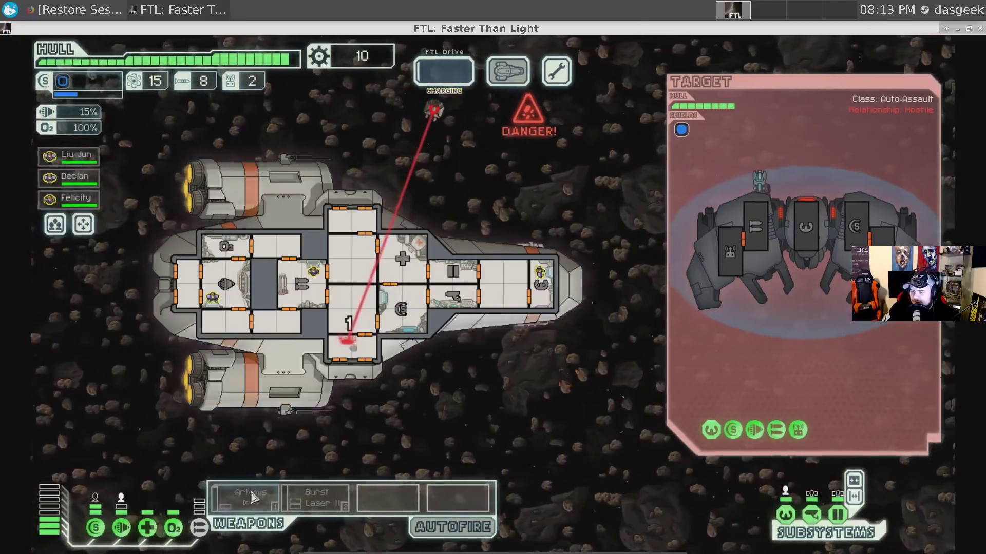
# Power the Burst Laser II and target the enemy's middle and weapons rooms.
pyautogui.click(316, 501)
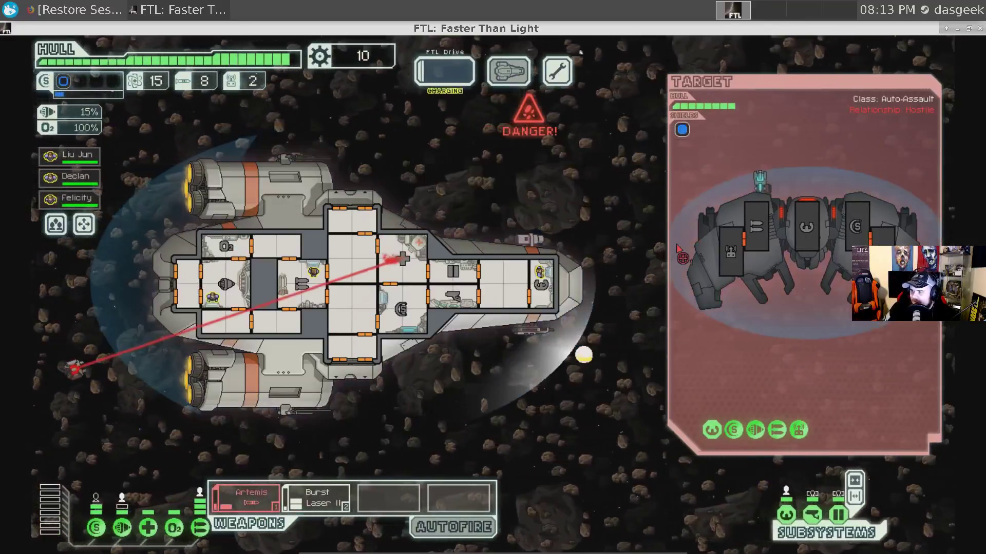
pyautogui.click(807, 225)
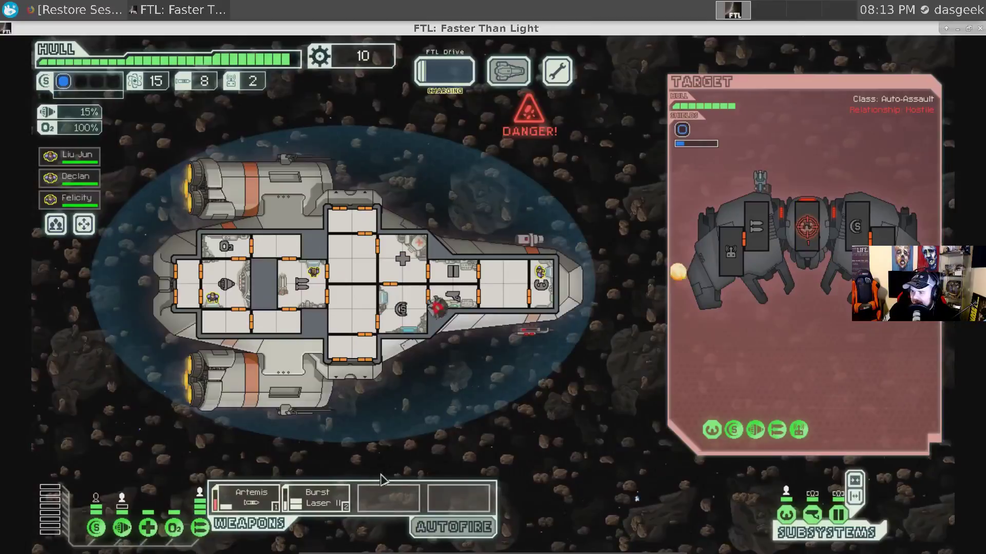
pyautogui.click(336, 506)
pyautogui.click(755, 225)
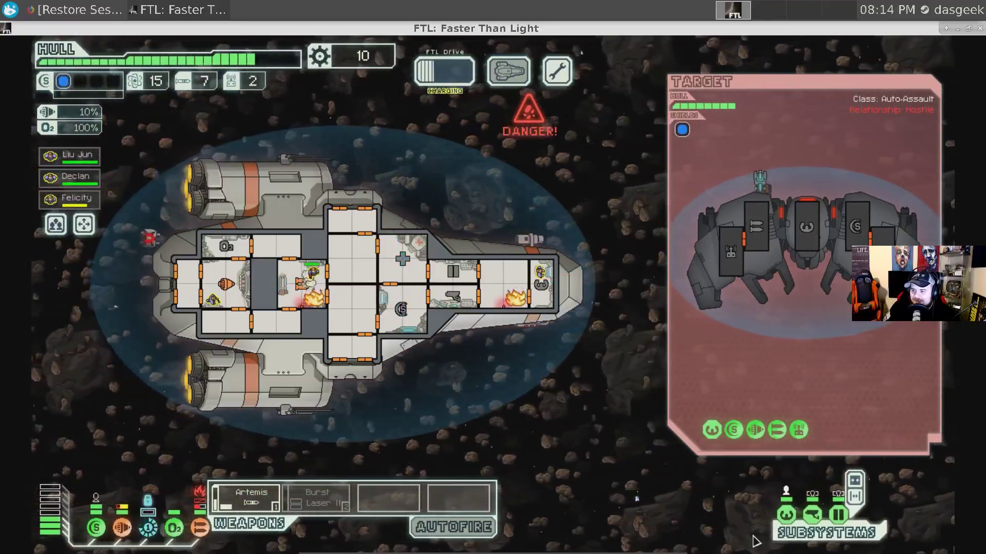
# Fire the Artemis at another enemy room, check weapon stats, then quit FTL.
pyautogui.click(245, 496)
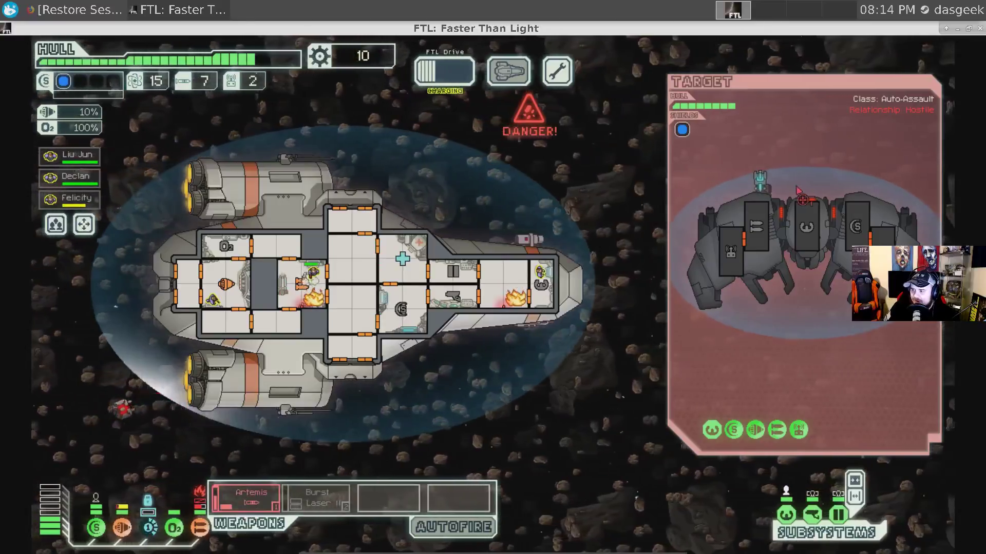
pyautogui.click(759, 231)
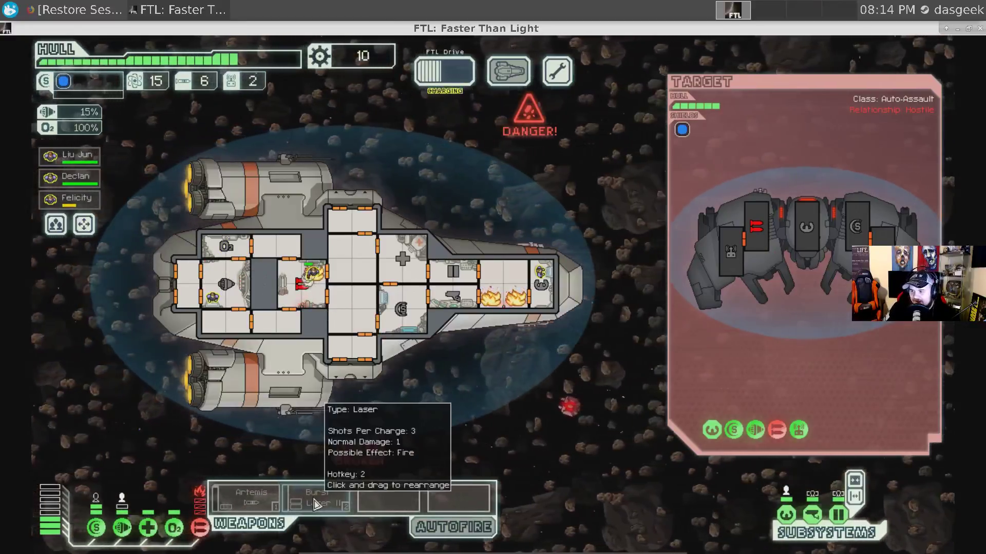
pyautogui.click(252, 495)
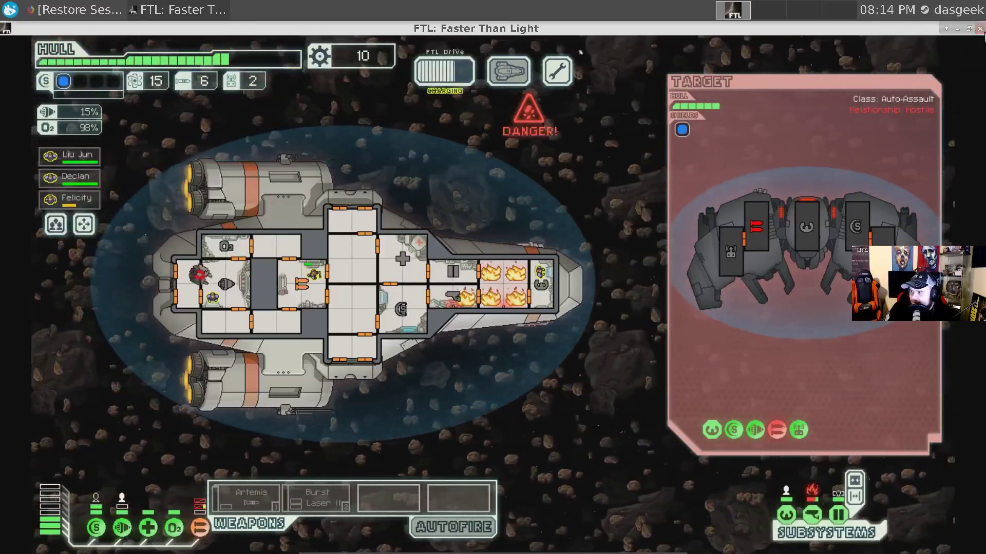
pyautogui.click(980, 28)
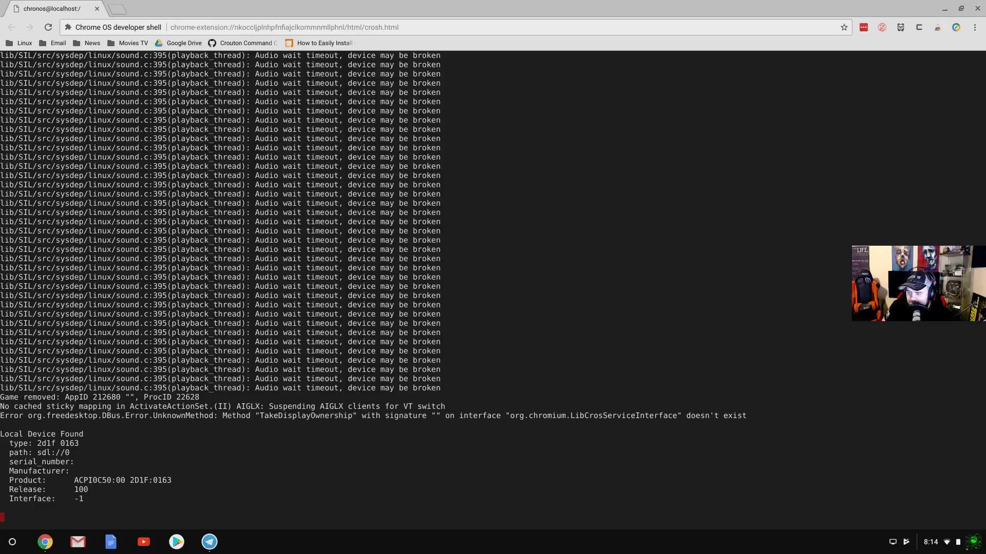
# Minimize the crosh shell and expand the launcher to the full installed-apps grid.
pyautogui.click(948, 16)
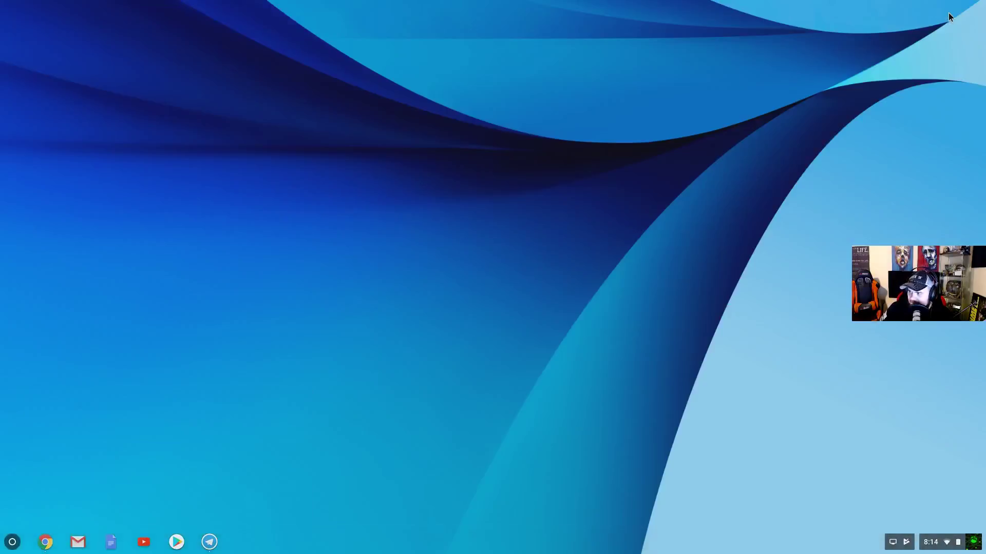
pyautogui.click(11, 545)
pyautogui.click(492, 515)
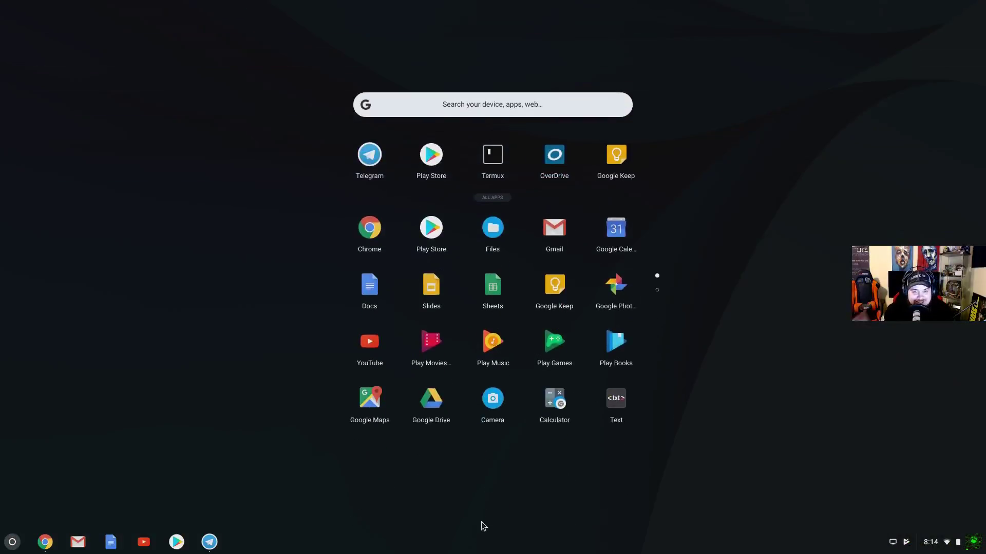